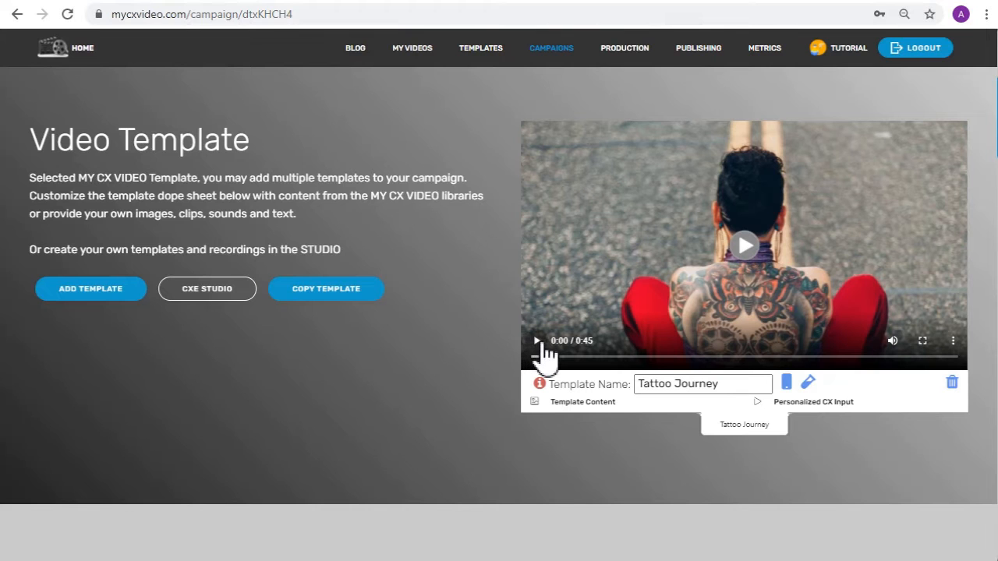
Play the Tattoo Journey template video and open the campaign in the CXE Studio.
{"action": "left_click", "coordinate": [539, 345]}
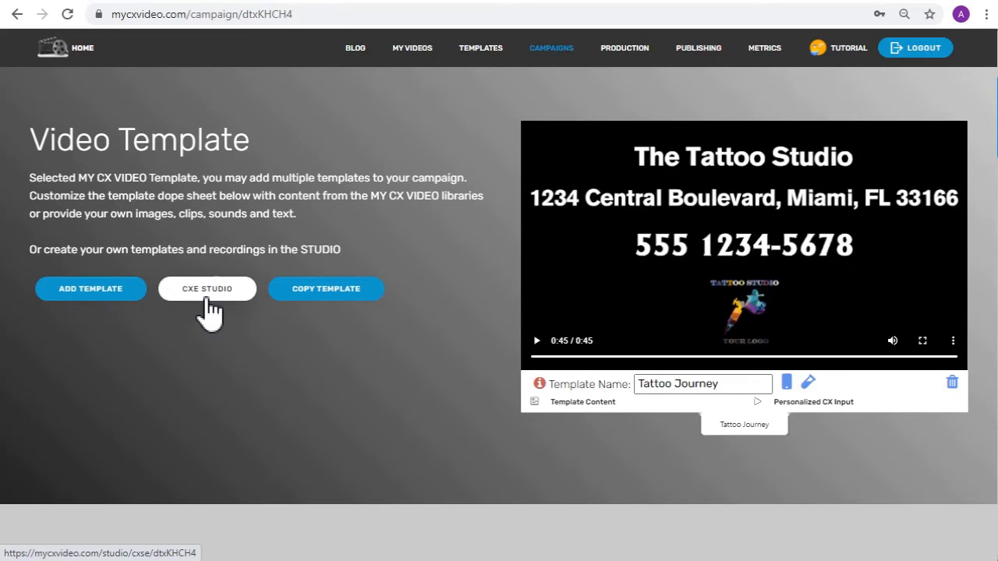
{"action": "left_click", "coordinate": [207, 297]}
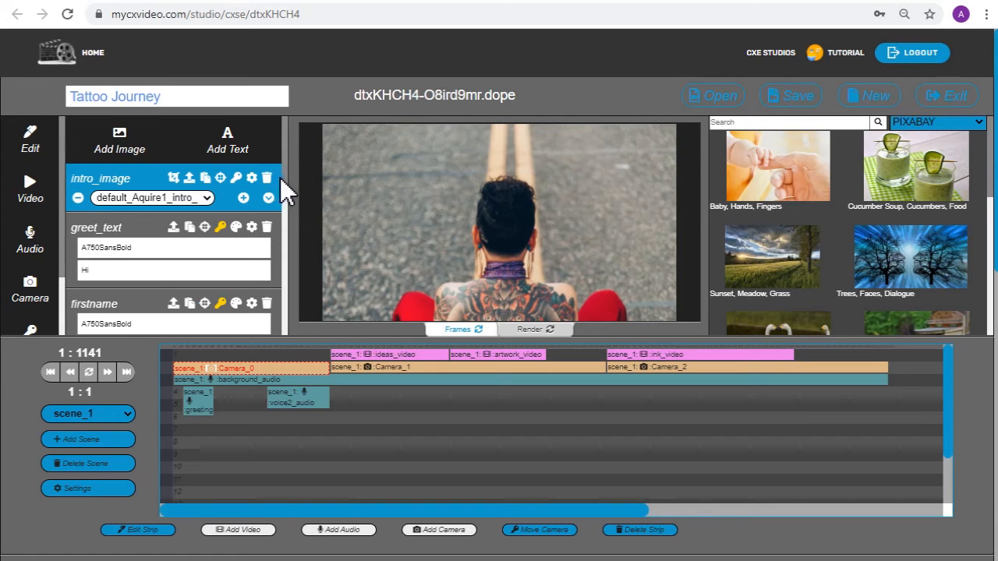
Examine the template's title and the dialog for opening campaign template files, and close the dialog without loading anything.
{"action": "left_click", "coordinate": [262, 96]}
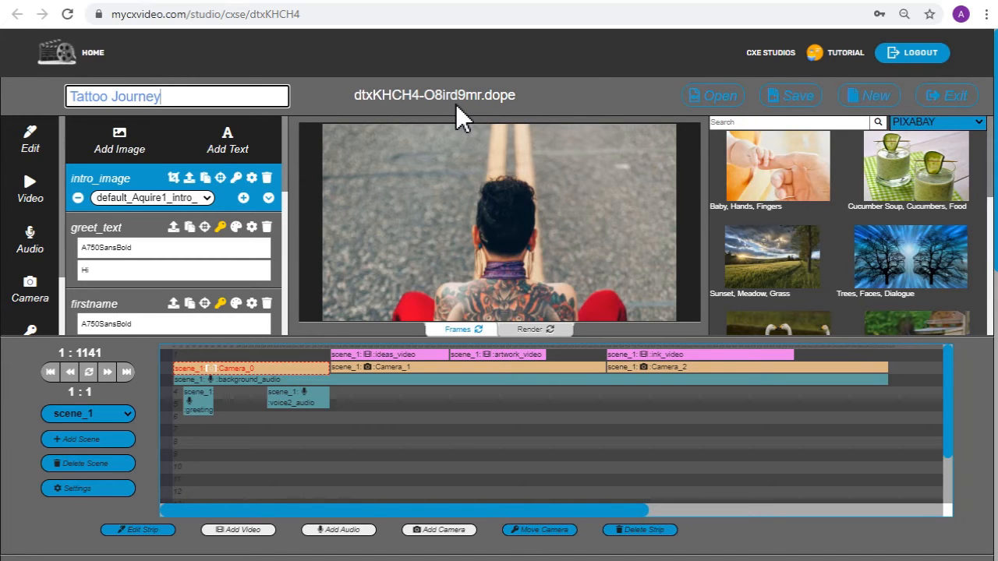
{"action": "left_click", "coordinate": [720, 97]}
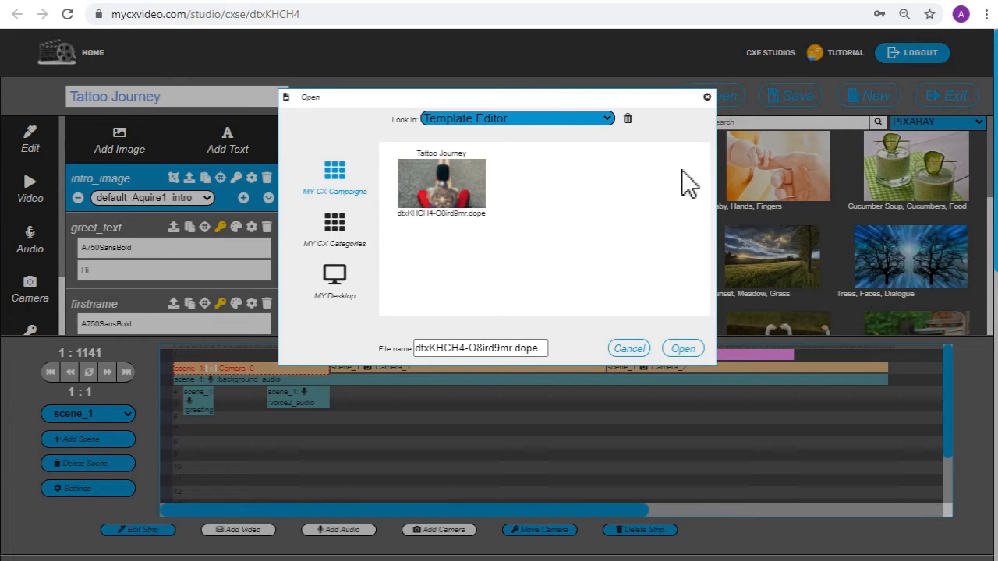
{"action": "left_click", "coordinate": [707, 99]}
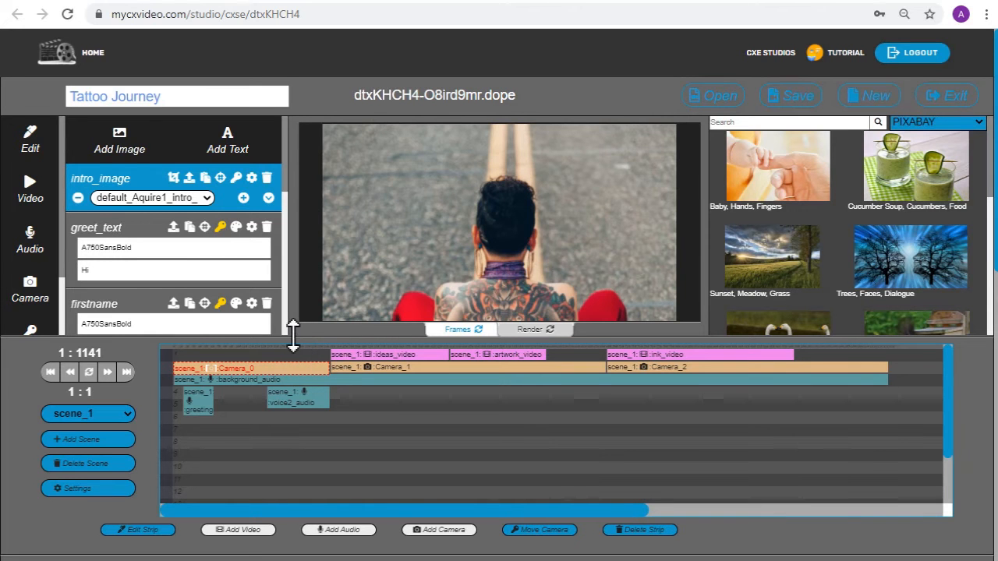
Enlarge the area above the timeline and look through the template's list of image and text objects.
{"action": "left_click_drag", "start_coordinate": [290, 335], "coordinate": [283, 380]}
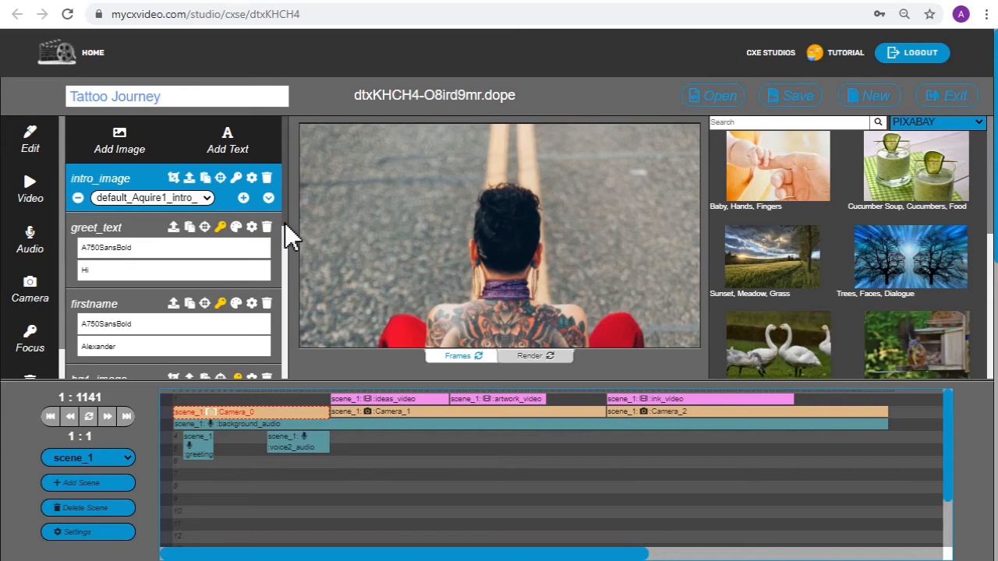
{"action": "scroll", "coordinate": [285, 222], "scroll_direction": "down", "scroll_amount": 5}
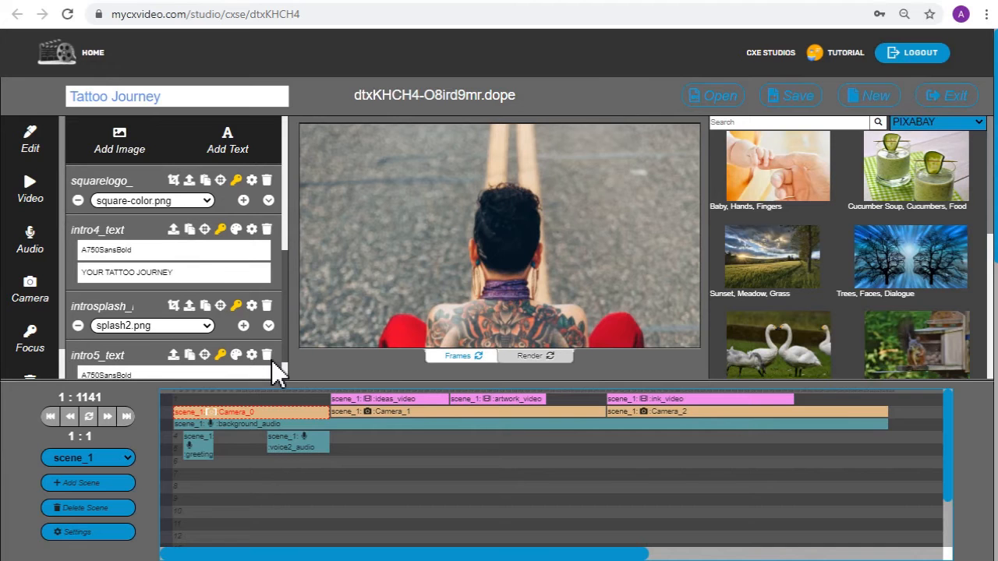
{"action": "scroll", "coordinate": [272, 360], "scroll_direction": "down", "scroll_amount": 1}
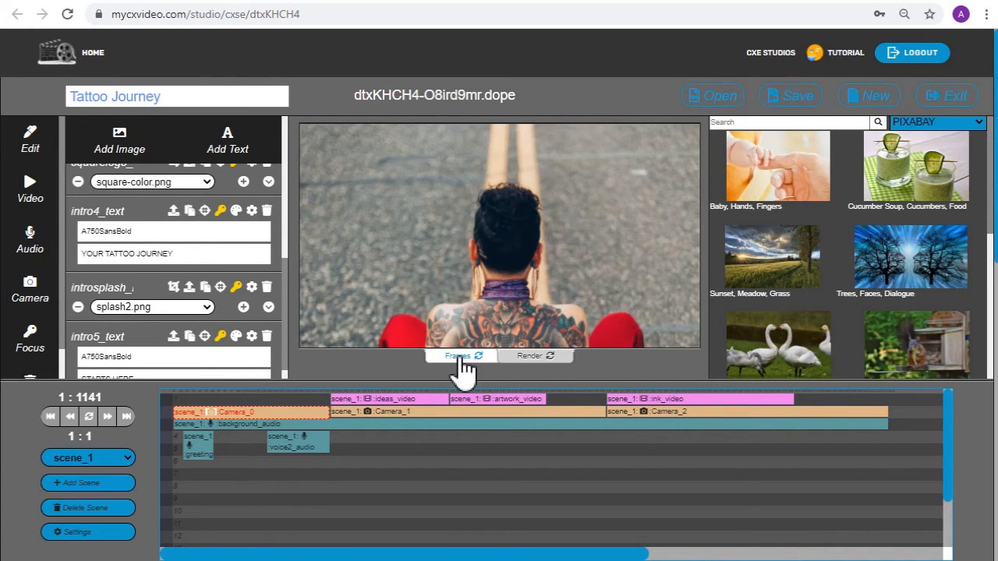
Play the rendered video to about 0:08, view the available media library sources, and show the frame preview at that position.
{"action": "left_click", "coordinate": [527, 361]}
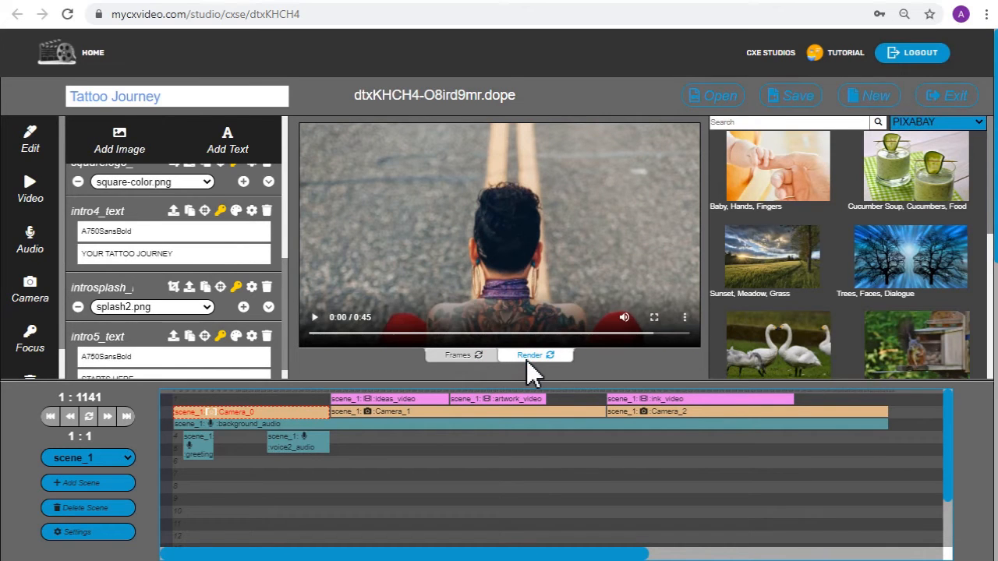
{"action": "left_click", "coordinate": [315, 321]}
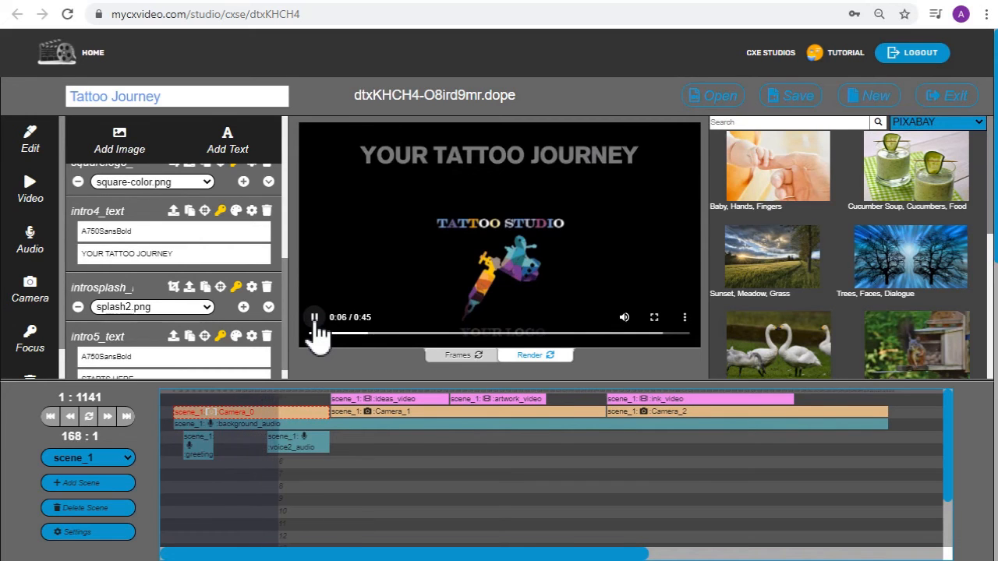
{"action": "left_click", "coordinate": [314, 320]}
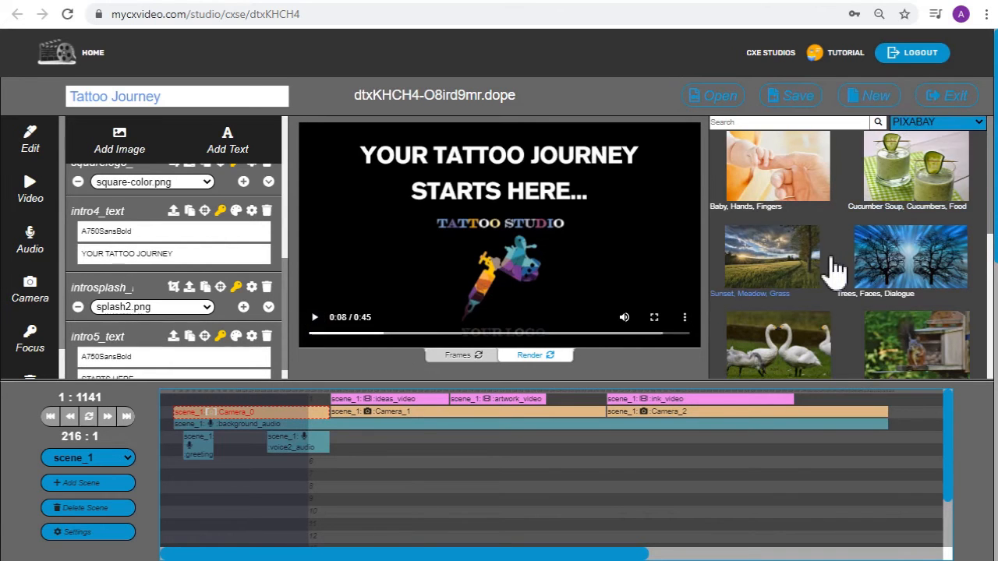
{"action": "left_click", "coordinate": [979, 125]}
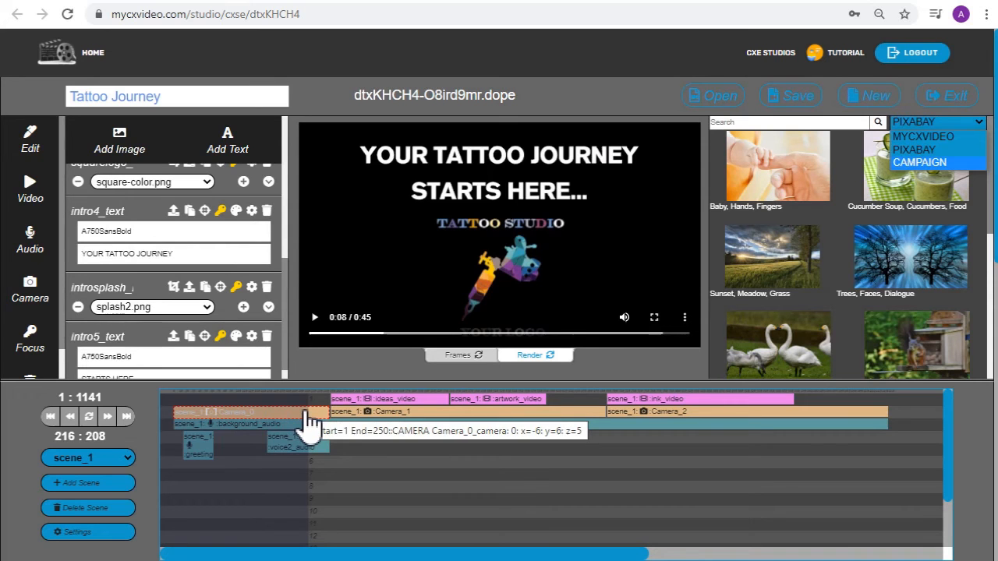
{"action": "left_click", "coordinate": [453, 357]}
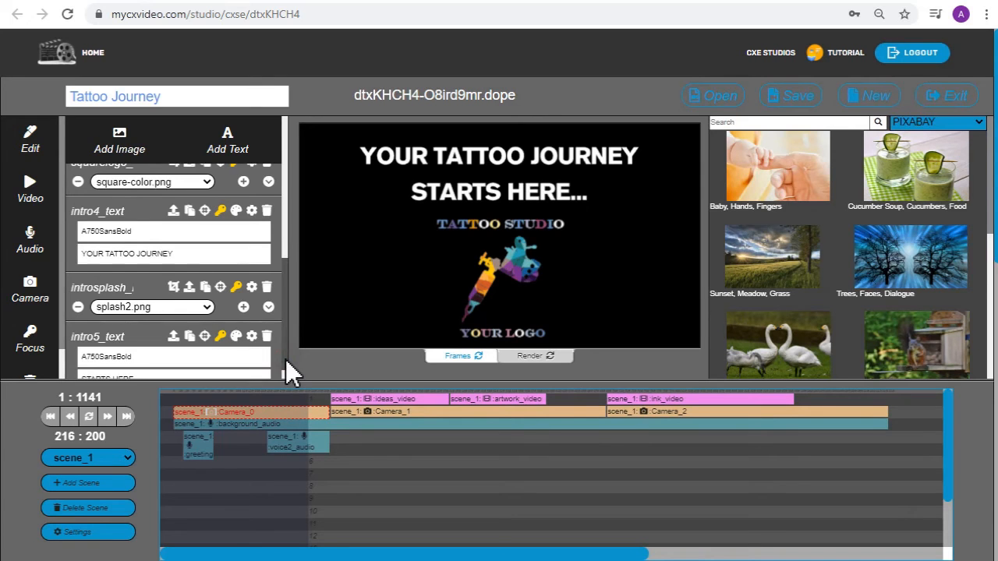
Expand the intro_image object to show its thumbnail.
{"action": "scroll", "coordinate": [286, 359], "scroll_direction": "up", "scroll_amount": 10}
{"action": "scroll", "coordinate": [285, 220], "scroll_direction": "up", "scroll_amount": 1}
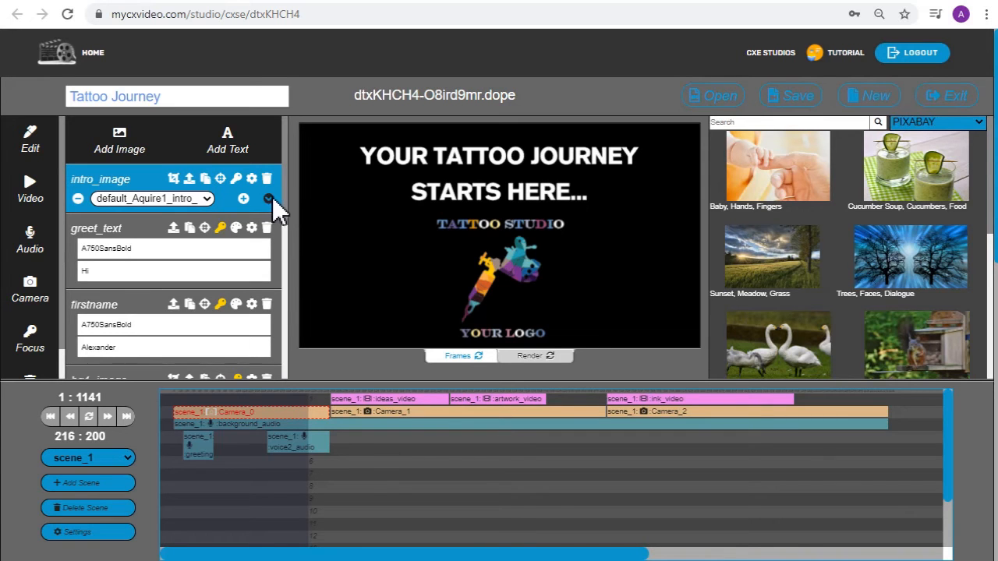
{"action": "left_click", "coordinate": [269, 199]}
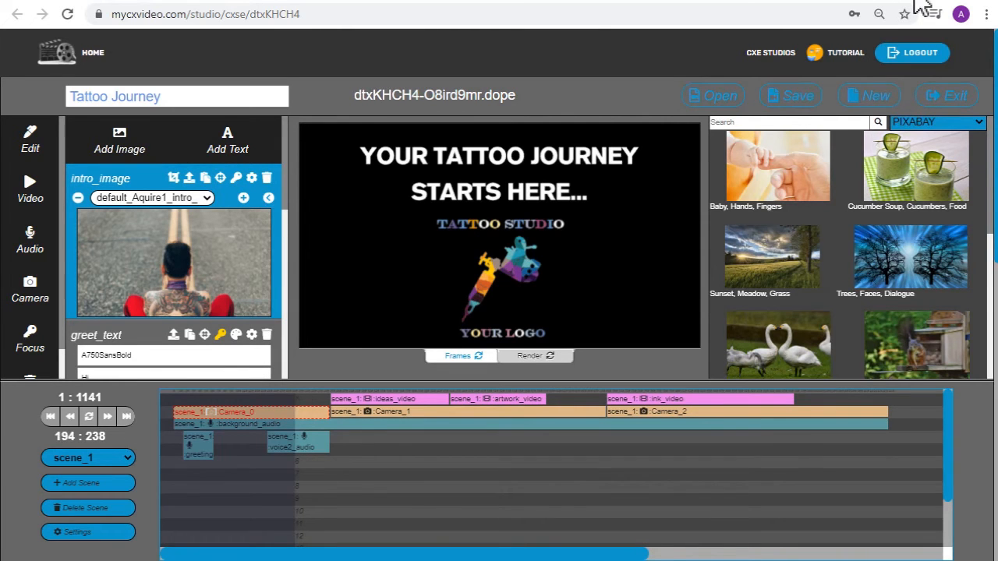
Search the Pixabay library for "tattoo" images.
{"action": "left_click", "coordinate": [718, 123]}
{"action": "left_click", "coordinate": [737, 125]}
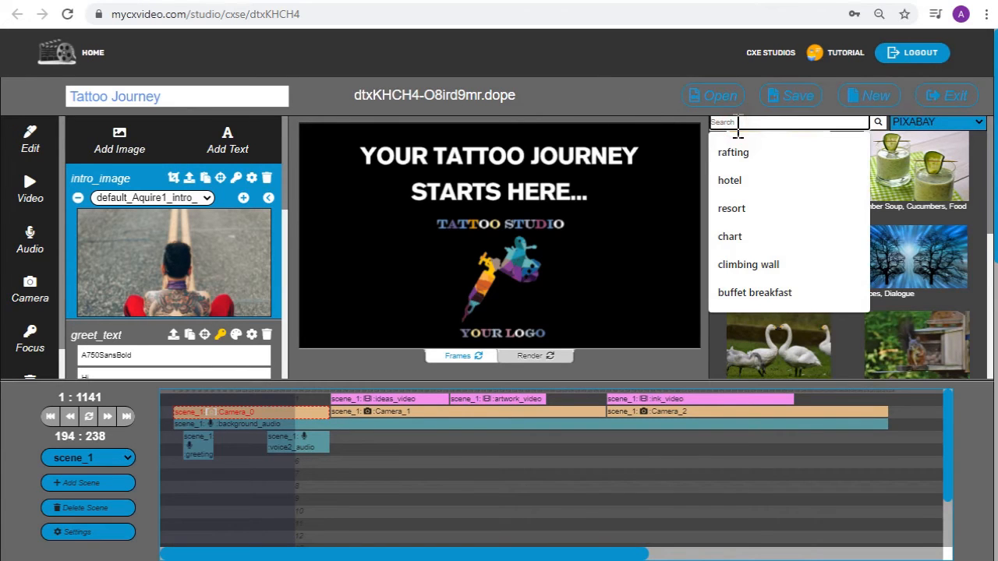
{"action": "type", "text": "ta"}
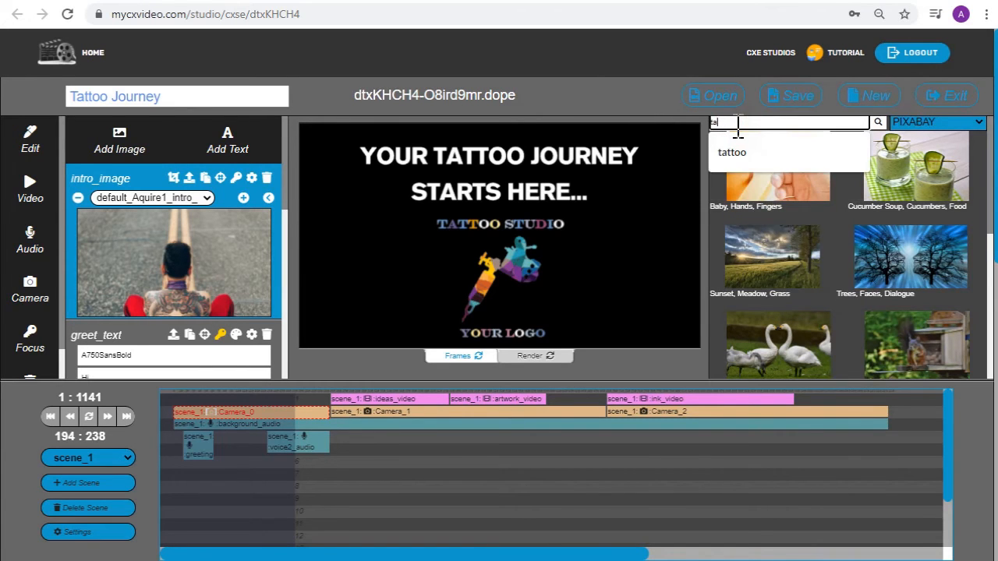
{"action": "type", "text": "ttoo"}
{"action": "key", "text": "Return"}
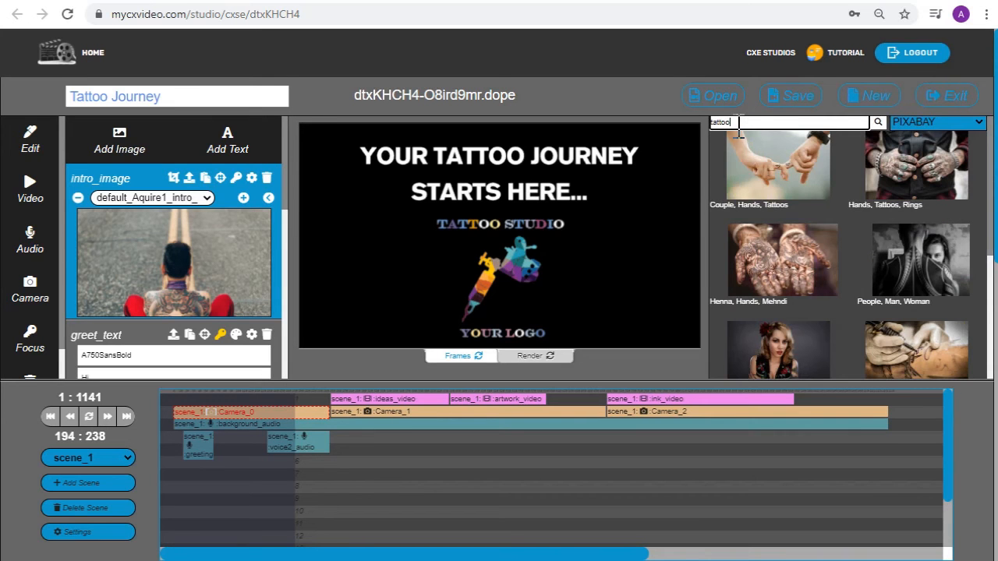
Replace intro_image with the "Hands, Tattoos, Rings" picture cropped to about 1246 × 701 px, and refresh the preview at frame 1.
{"action": "left_click", "coordinate": [933, 173]}
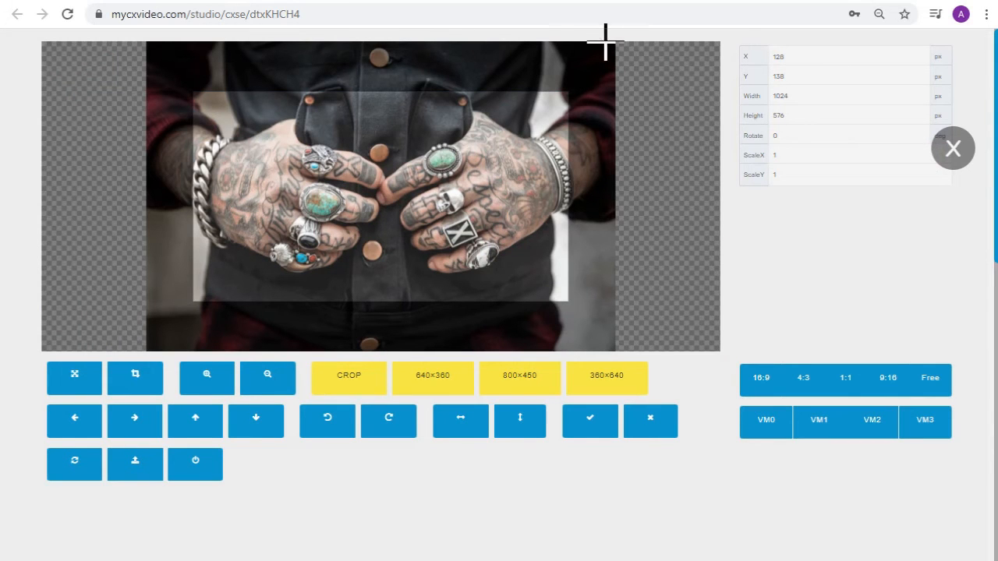
{"action": "left_click_drag", "start_coordinate": [606, 47], "coordinate": [150, 320]}
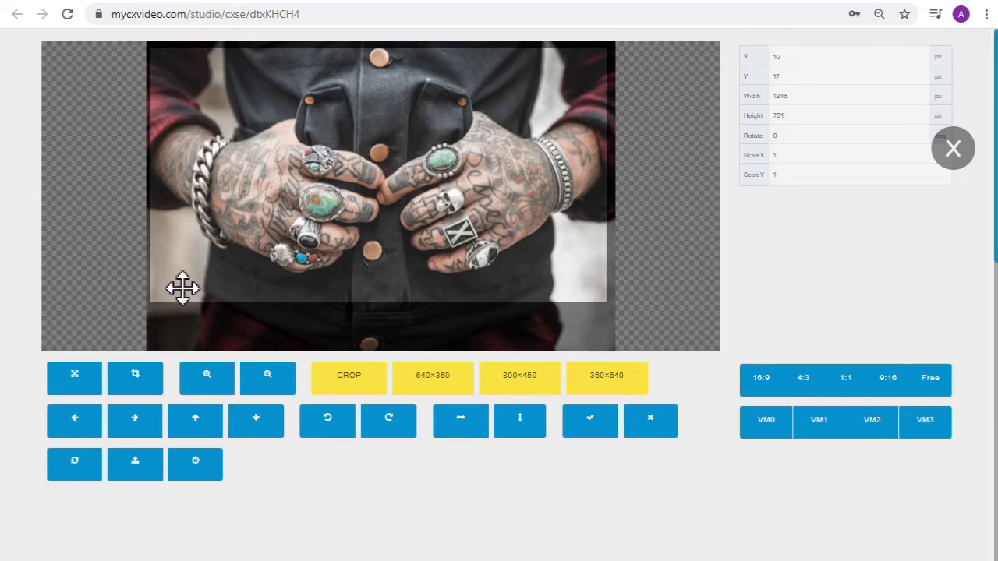
{"action": "left_click_drag", "start_coordinate": [183, 287], "coordinate": [183, 296]}
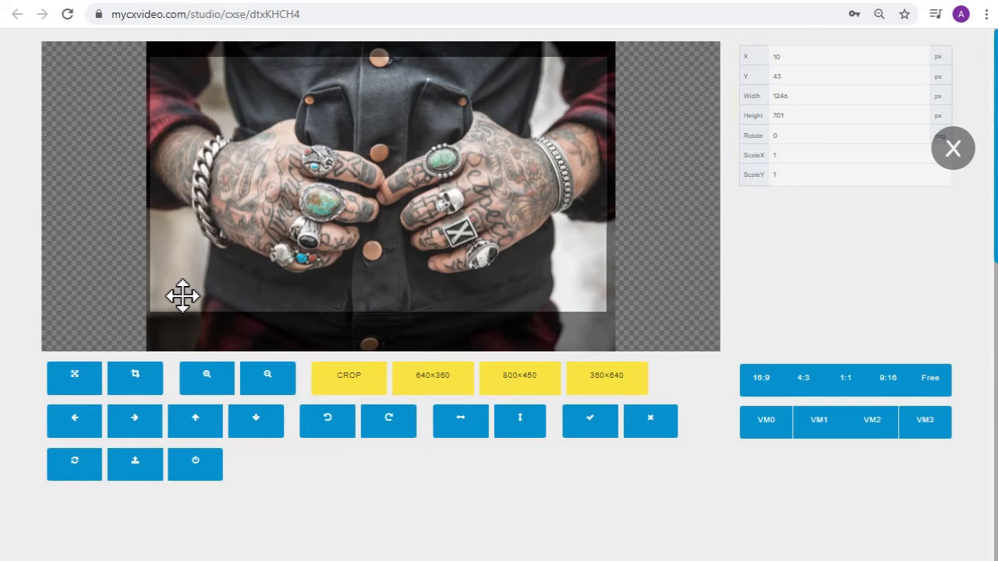
{"action": "left_click", "coordinate": [347, 381]}
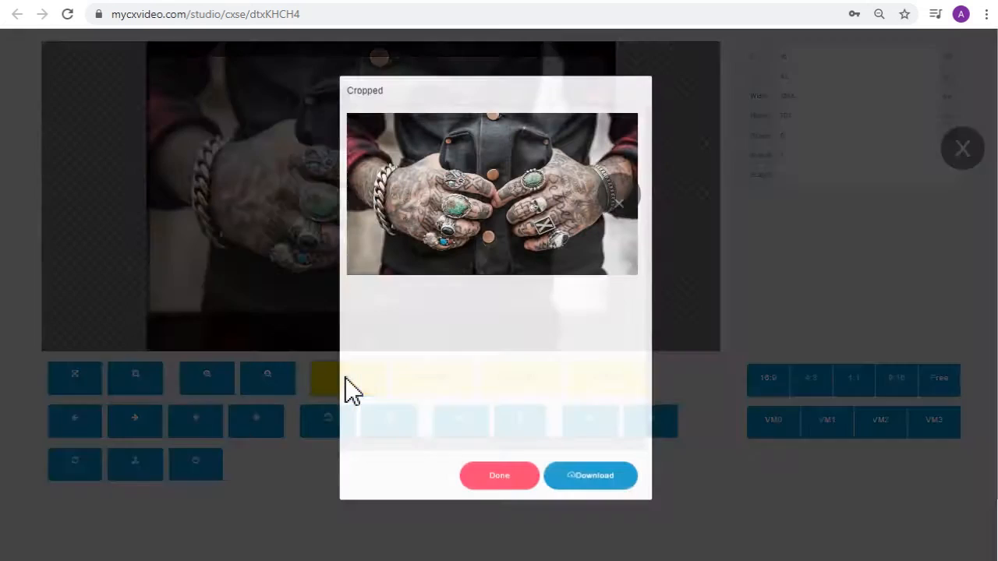
{"action": "left_click", "coordinate": [497, 487]}
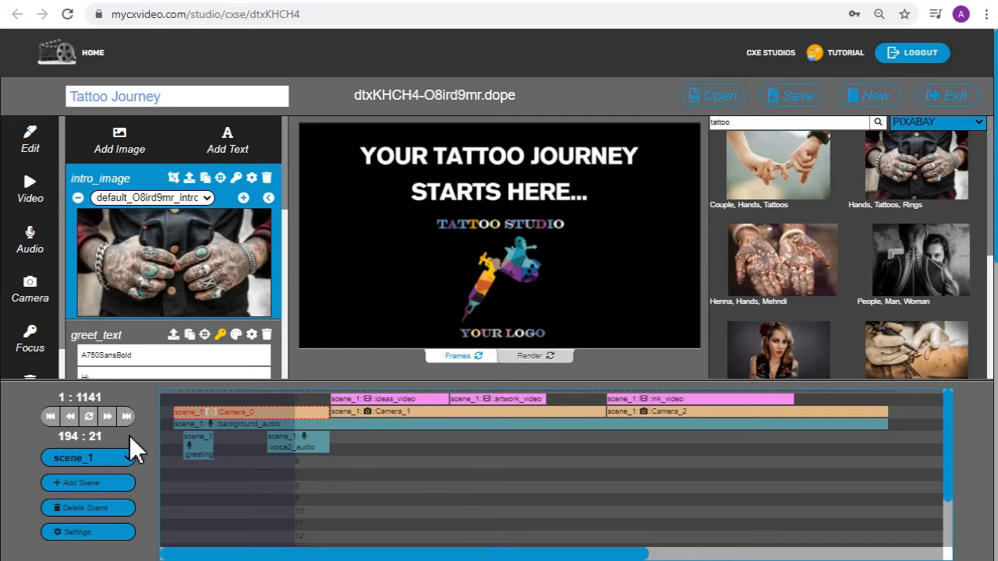
{"action": "left_click", "coordinate": [50, 417]}
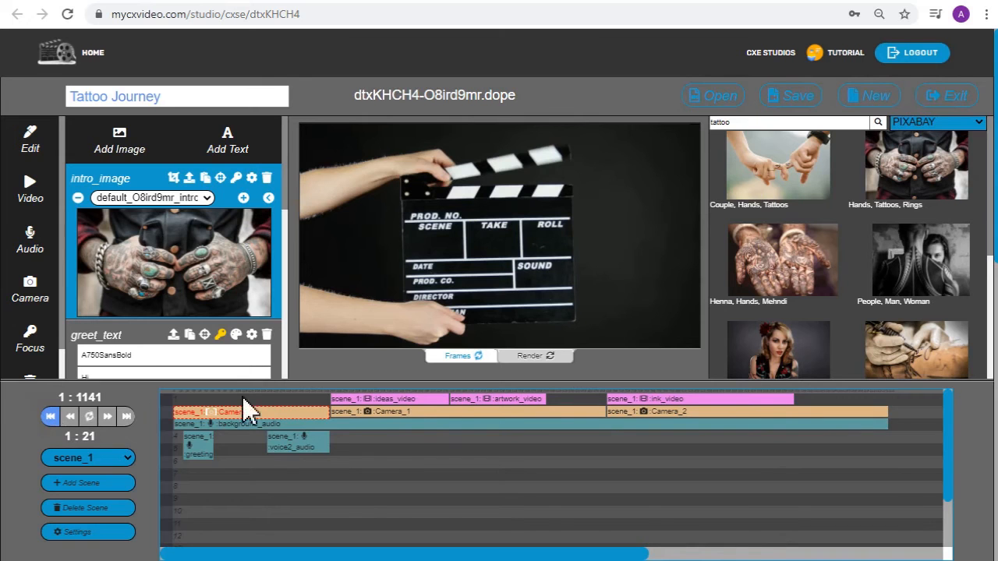
{"action": "left_click", "coordinate": [459, 359]}
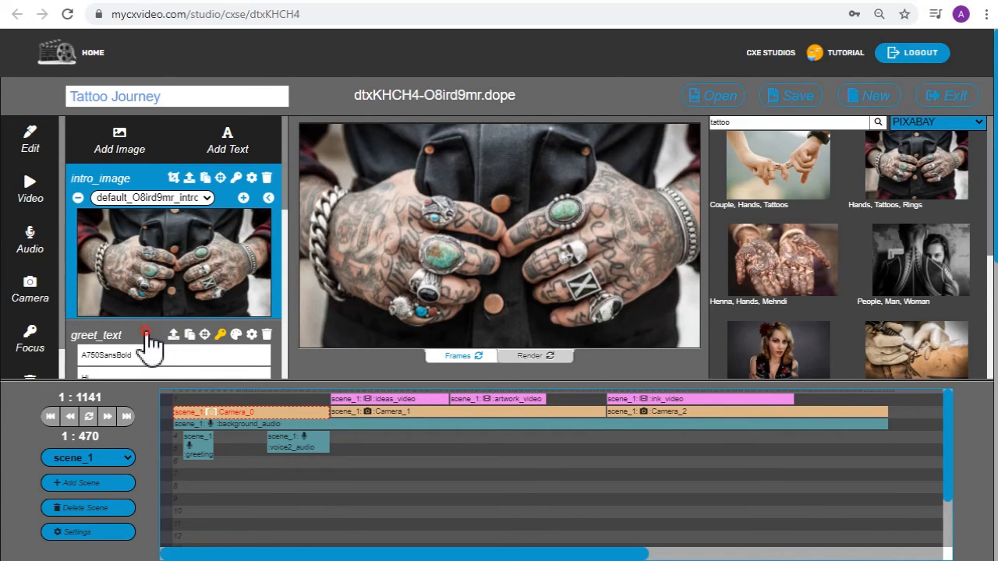
Select the greet_text object, move the playhead to frame 24, and examine the text's alpha keyframes.
{"action": "left_click", "coordinate": [145, 337]}
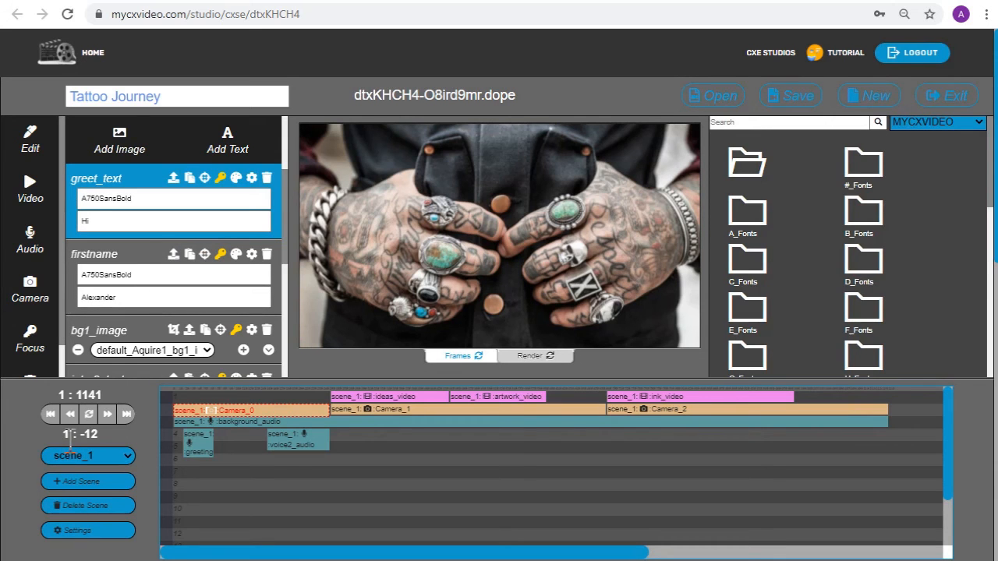
{"action": "left_click", "coordinate": [193, 424]}
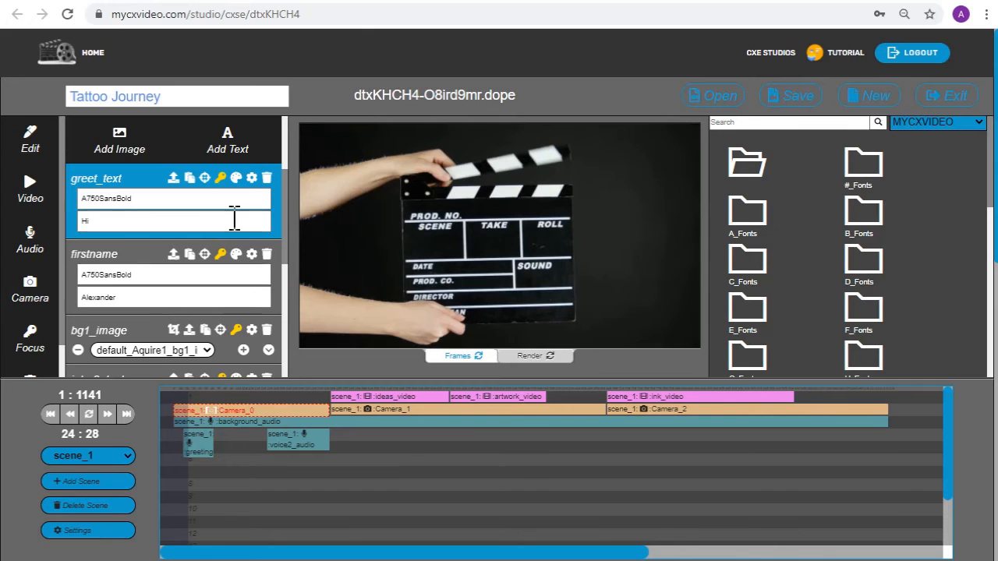
{"action": "left_click", "coordinate": [221, 178]}
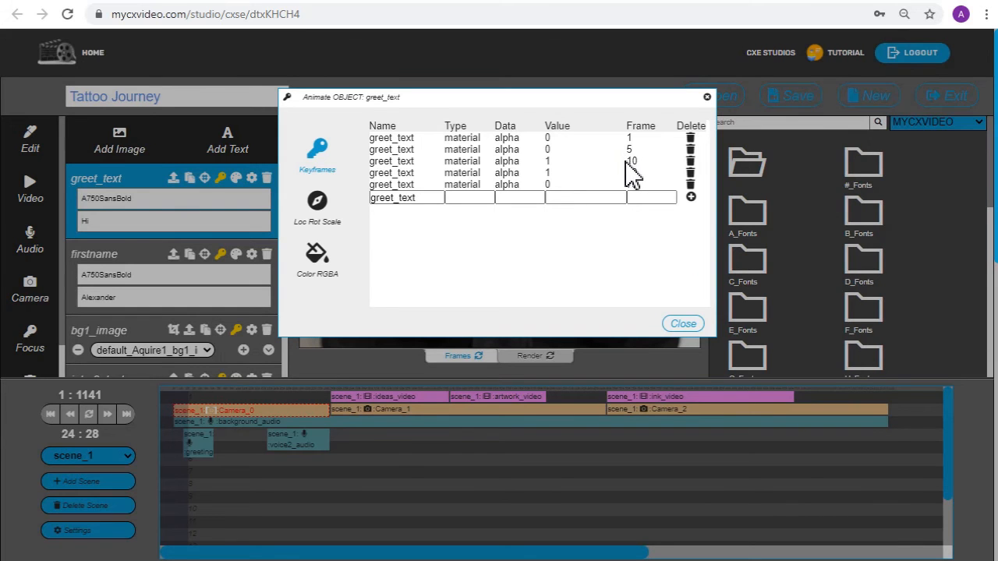
{"action": "left_click", "coordinate": [683, 325]}
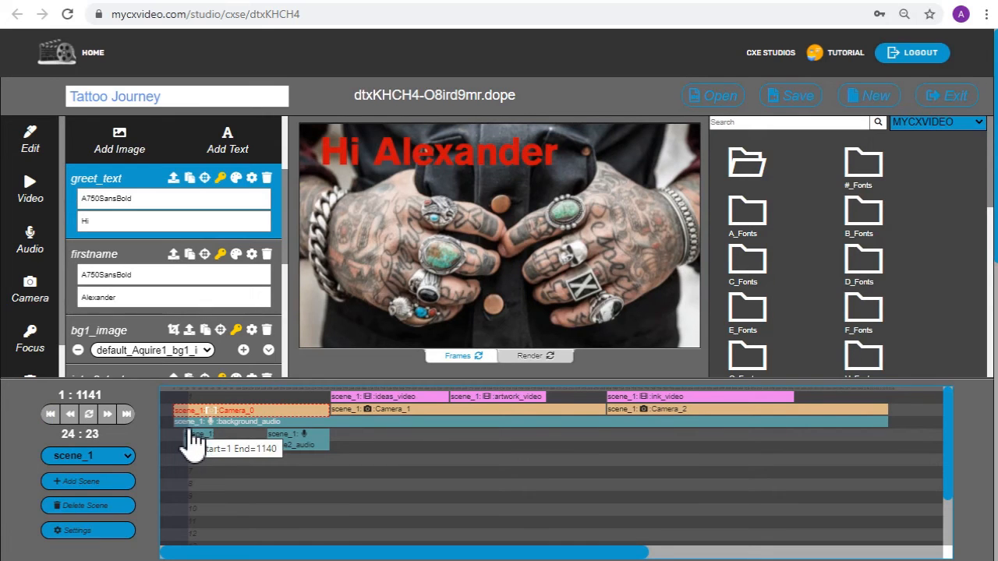
Replace the sample name in the firstname text object with another first name.
{"action": "left_click", "coordinate": [95, 221]}
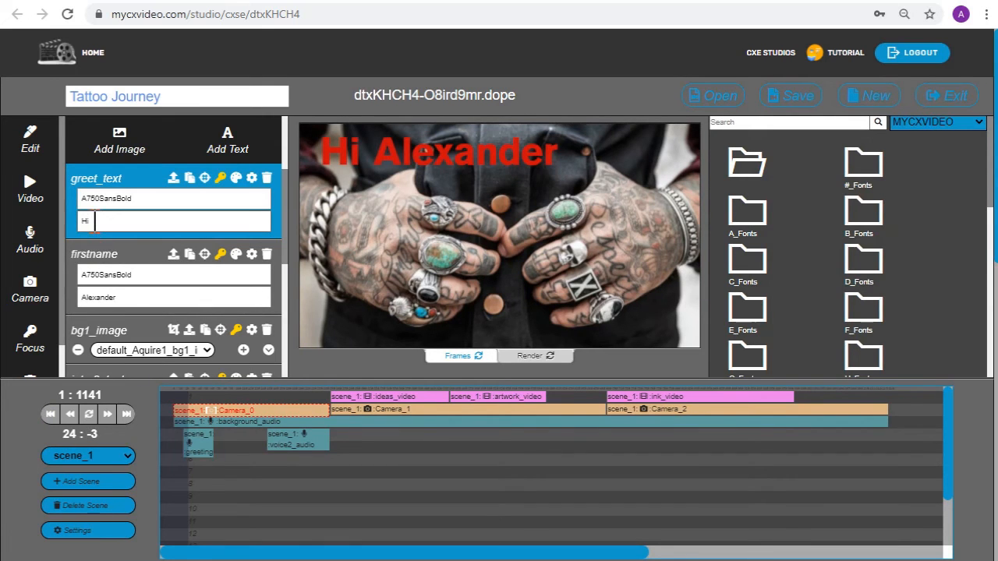
{"action": "left_click", "coordinate": [138, 297]}
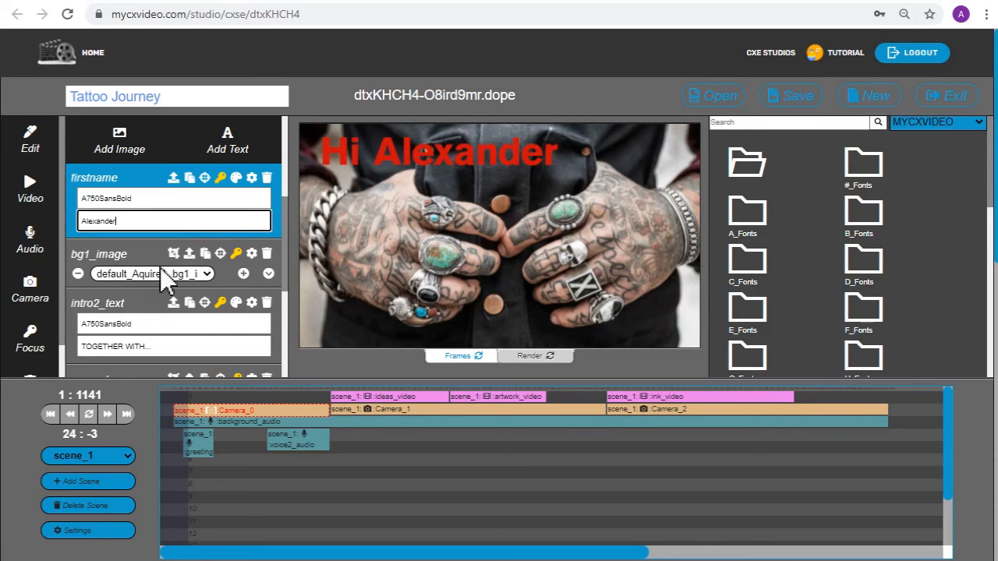
{"action": "key", "text": "BackSpace"}
{"action": "key", "text": "BackSpace"}
{"action": "key", "text": "BackSpace"}
{"action": "key", "text": "BackSpace"}
{"action": "key", "text": "BackSpace"}
{"action": "key", "text": "BackSpace"}
{"action": "key", "text": "BackSpace"}
{"action": "type", "text": "Terry"}
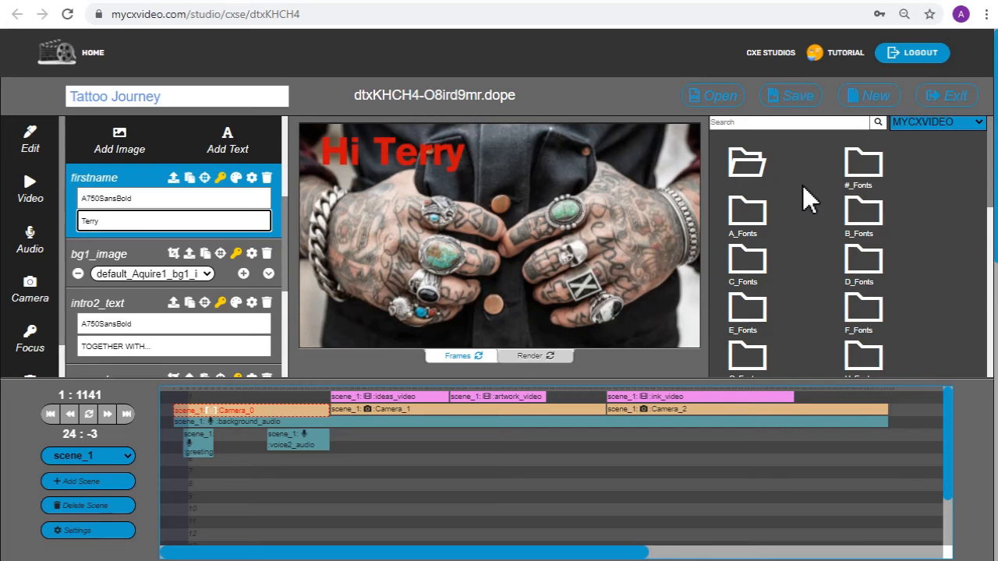
Open the A_Fonts folder in the MYCXVIDEO font library to look through its fonts.
{"action": "double_click", "coordinate": [748, 214]}
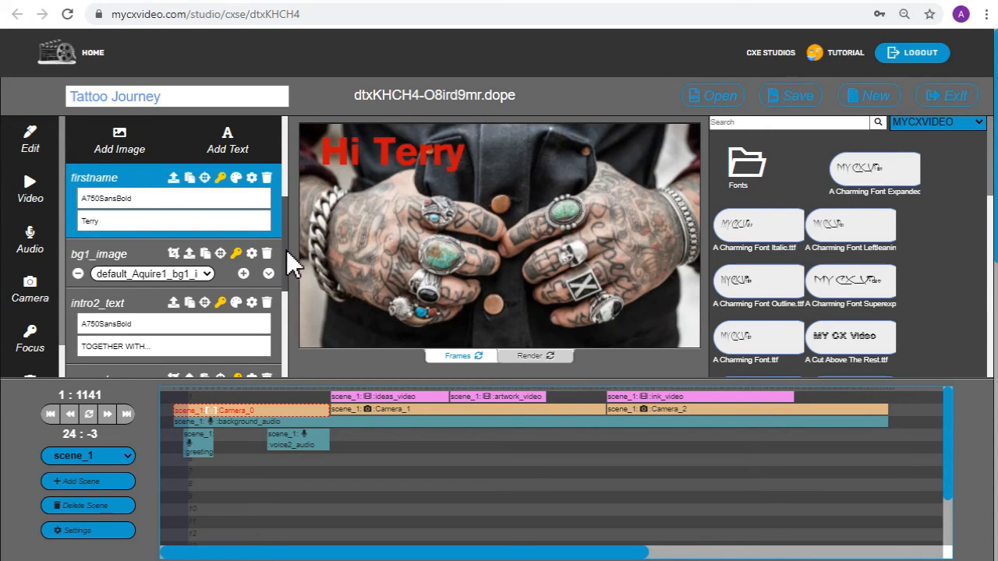
Set the greet_text colour to light blue, rgba(0, 235, 254, 1), and copy that colour value.
{"action": "scroll", "coordinate": [286, 253], "scroll_direction": "up", "scroll_amount": 3}
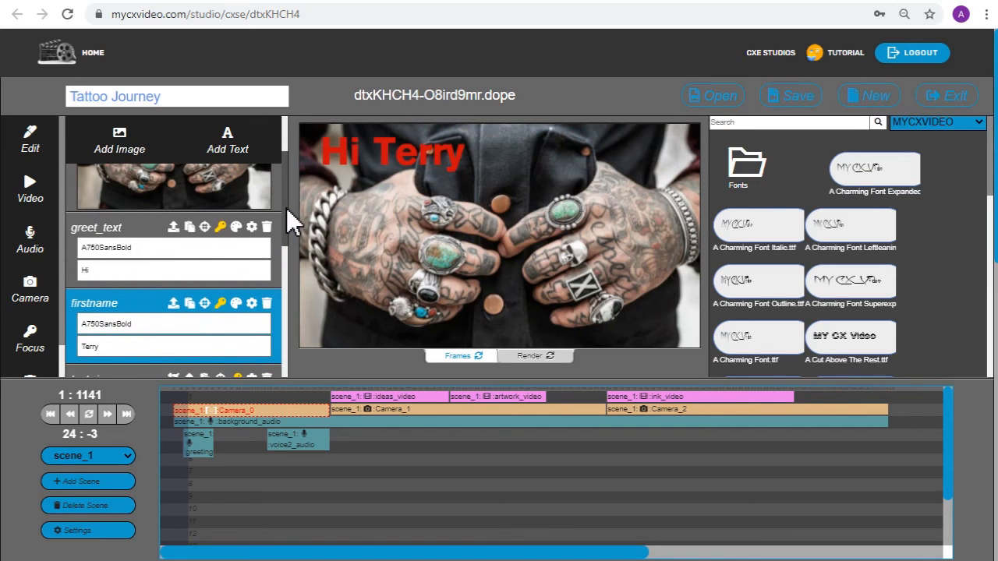
{"action": "left_click", "coordinate": [145, 227]}
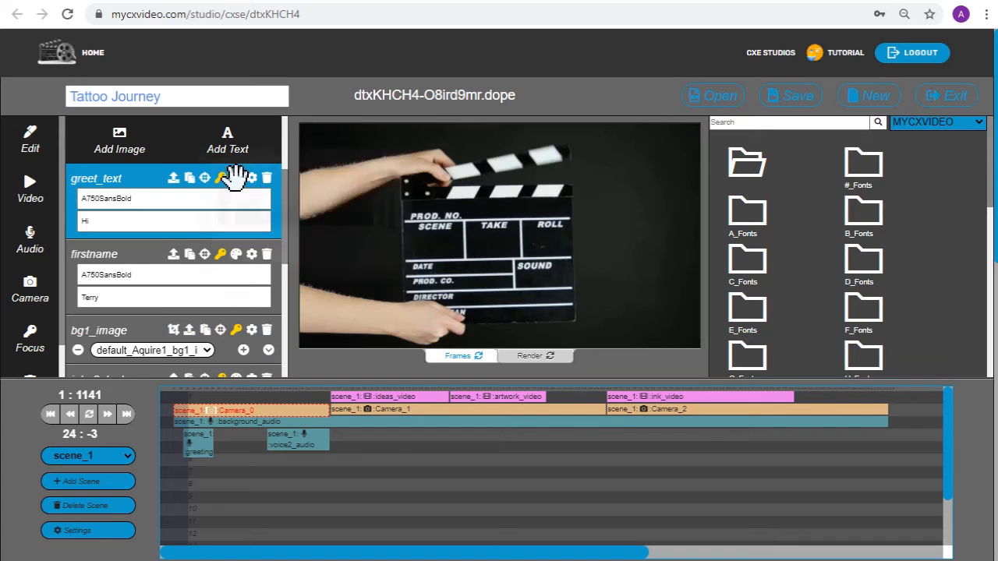
{"action": "left_click", "coordinate": [235, 176]}
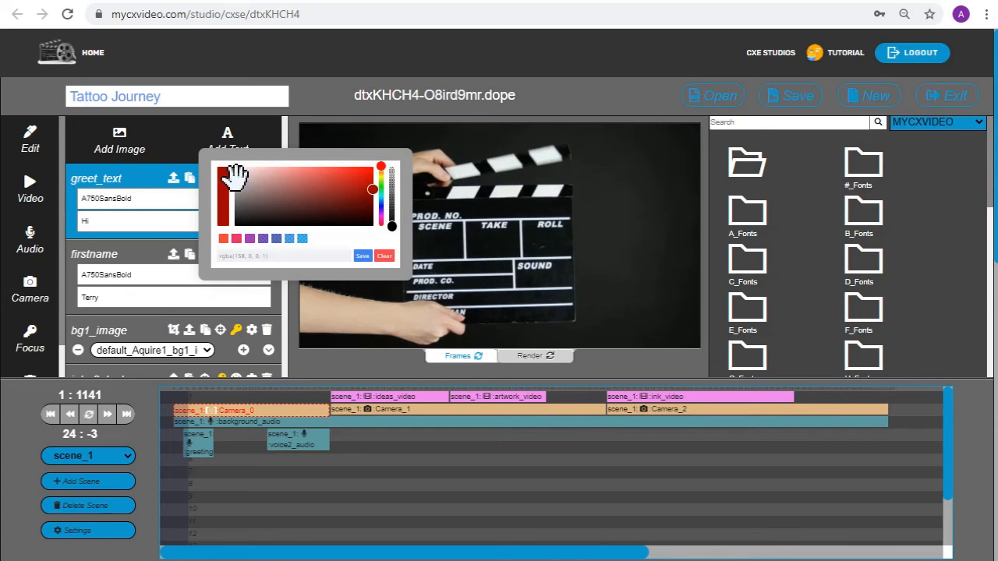
{"action": "left_click", "coordinate": [380, 209]}
{"action": "left_click_drag", "start_coordinate": [380, 209], "coordinate": [373, 162]}
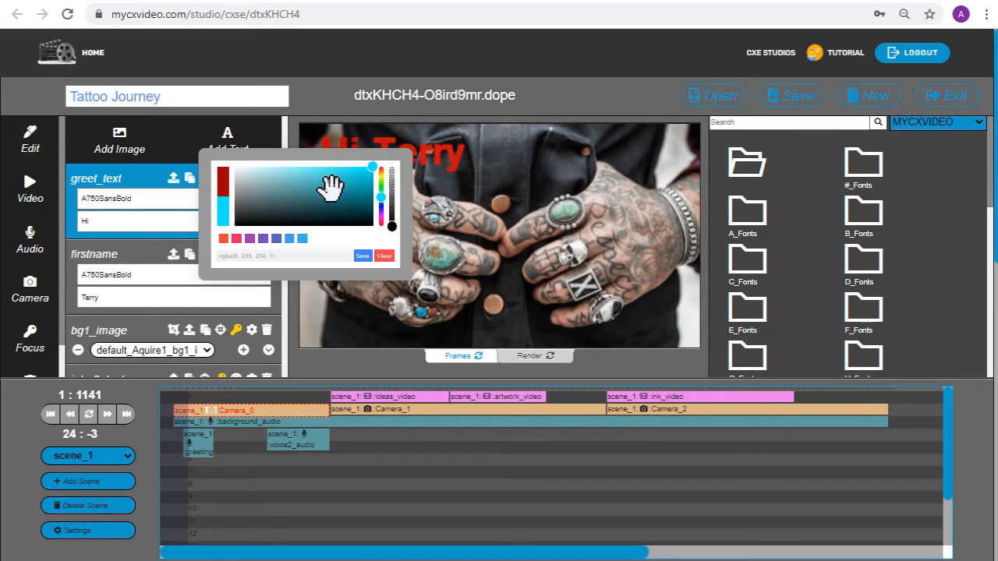
{"action": "left_click_drag", "start_coordinate": [280, 257], "coordinate": [213, 258]}
{"action": "key", "text": "ctrl+c"}
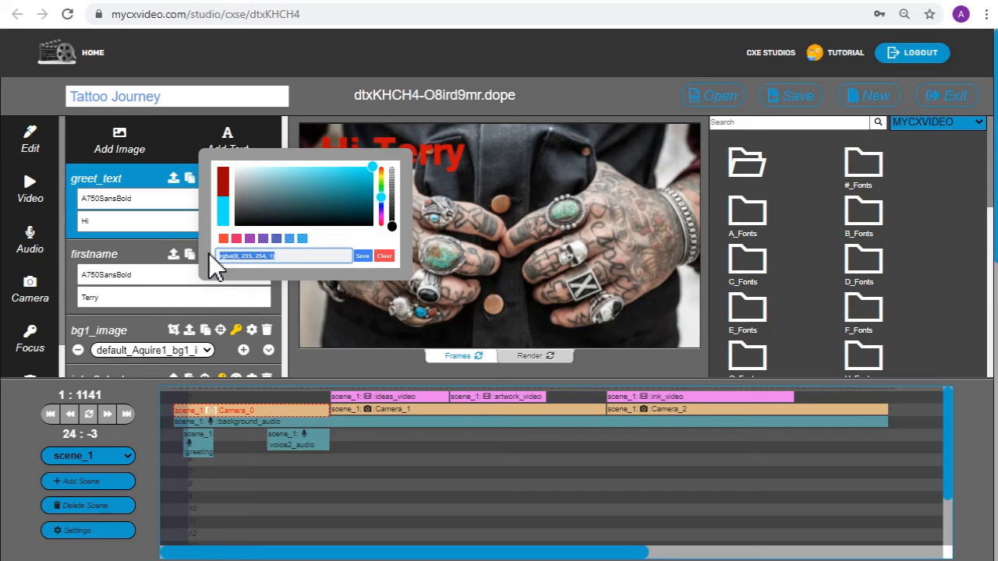
{"action": "left_click", "coordinate": [363, 258]}
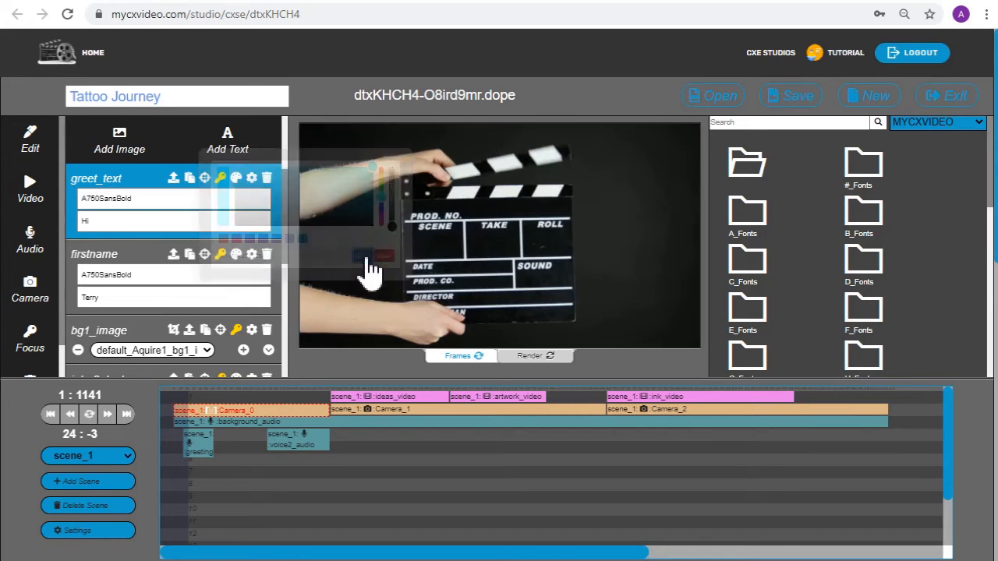
Apply the copied colour rgba(0, 235, 254, 1) to the firstname text.
{"action": "left_click", "coordinate": [236, 255]}
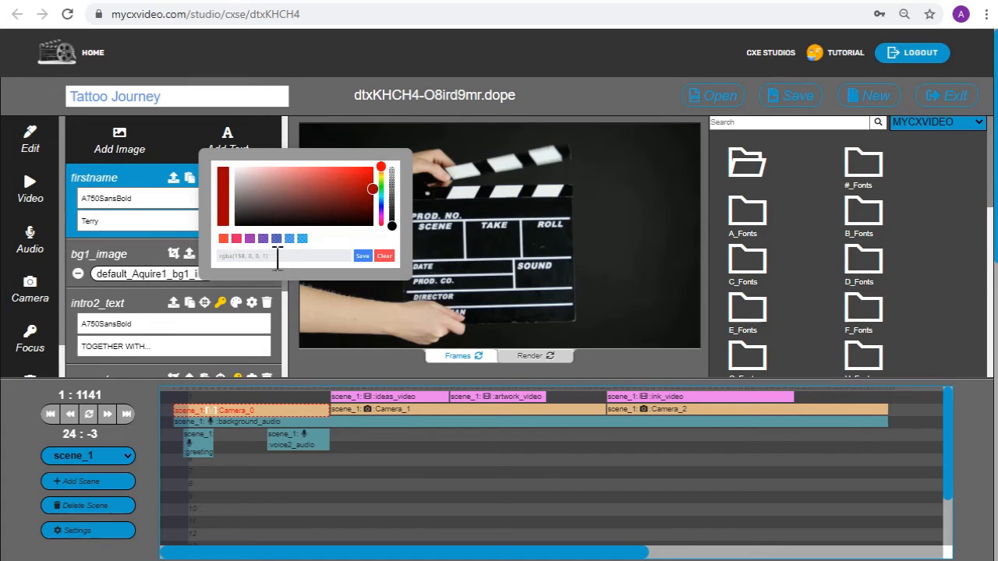
{"action": "left_click_drag", "start_coordinate": [273, 258], "coordinate": [217, 258]}
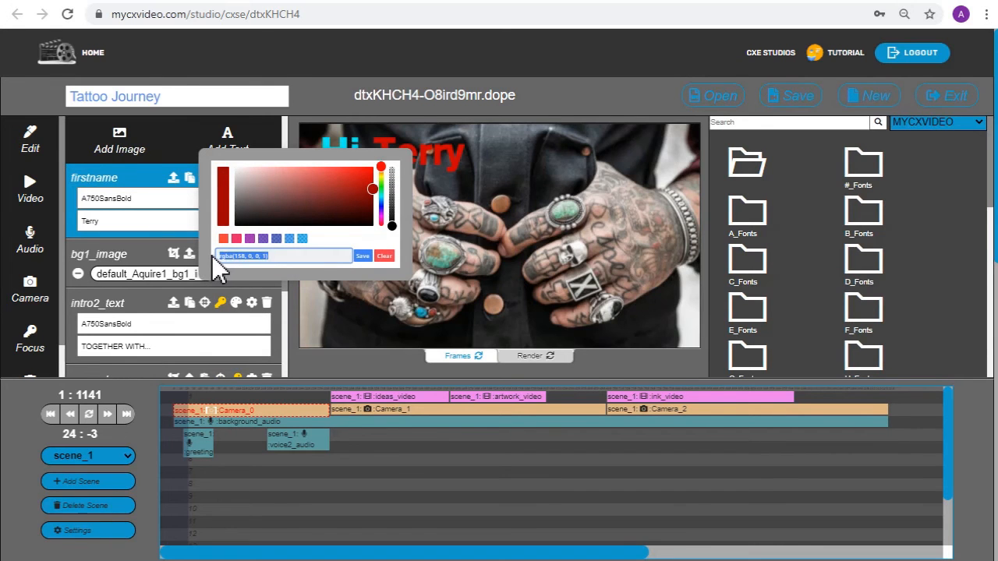
{"action": "key", "text": "ctrl+v"}
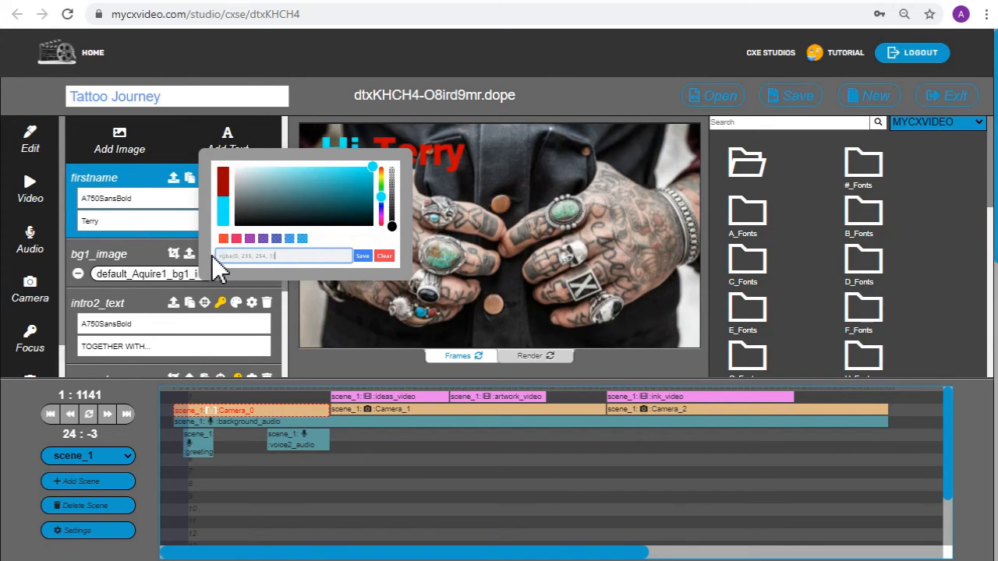
{"action": "left_click", "coordinate": [363, 258]}
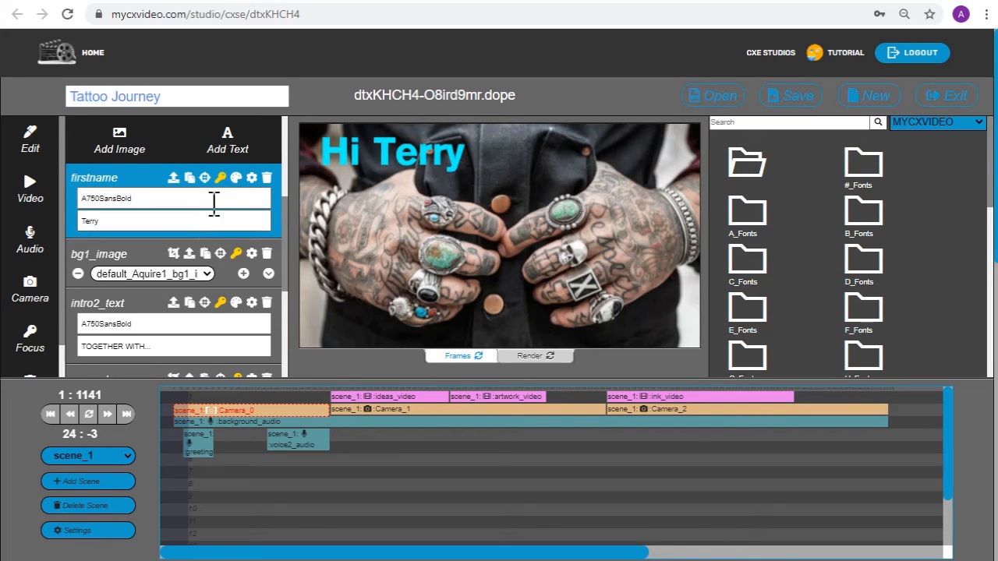
Set the firstname text's Scale X, Scale Y and Scale Z to 0.7 and apply the settings.
{"action": "left_click", "coordinate": [251, 179]}
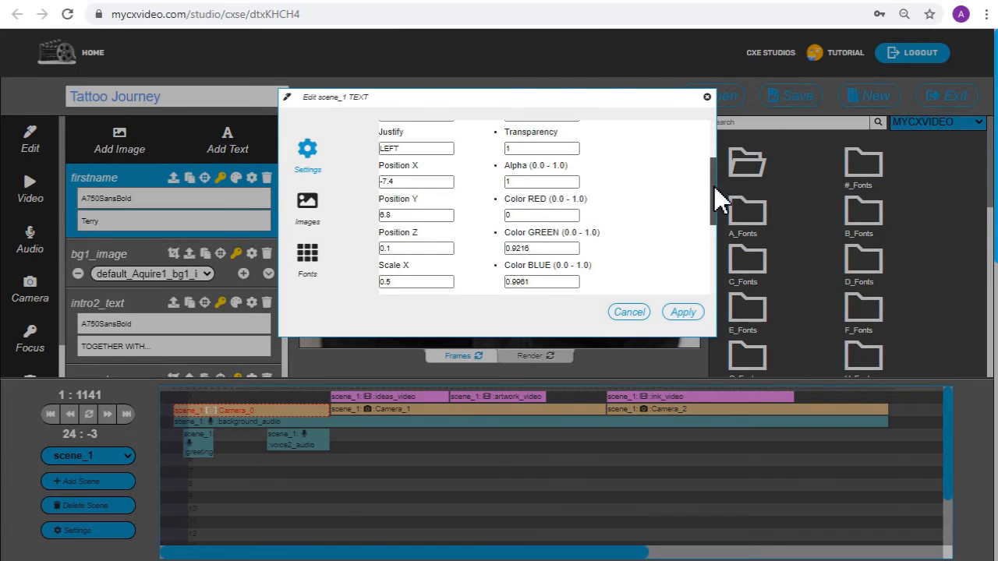
{"action": "left_click_drag", "start_coordinate": [713, 186], "coordinate": [723, 116]}
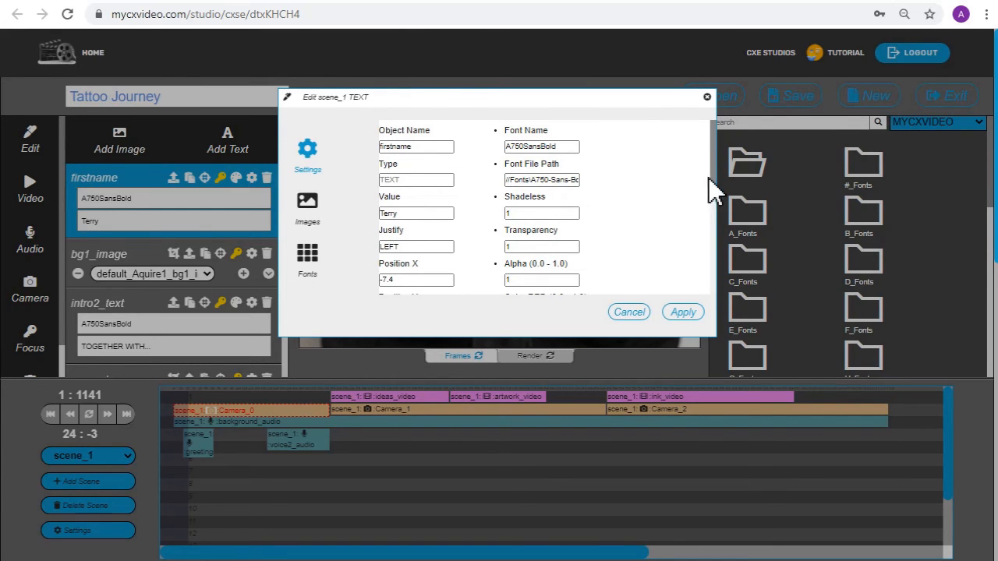
{"action": "left_click_drag", "start_coordinate": [714, 177], "coordinate": [689, 247]}
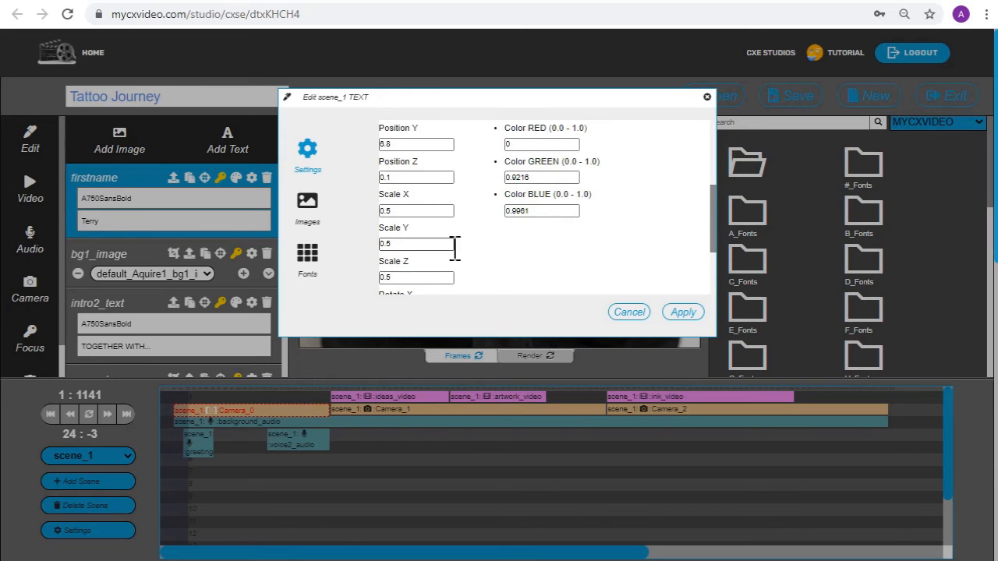
{"action": "left_click", "coordinate": [421, 211]}
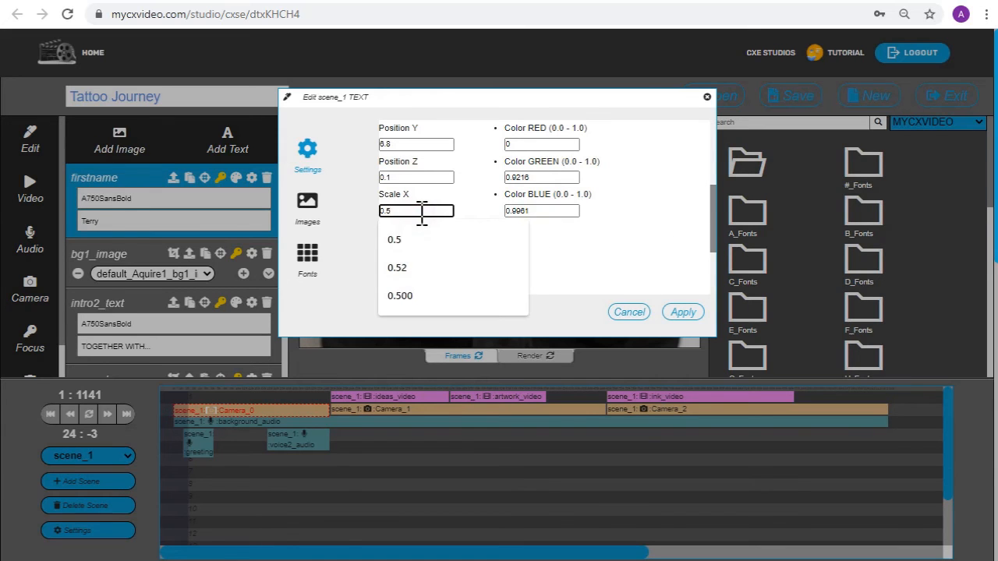
{"action": "key", "text": "BackSpace"}
{"action": "type", "text": "7"}
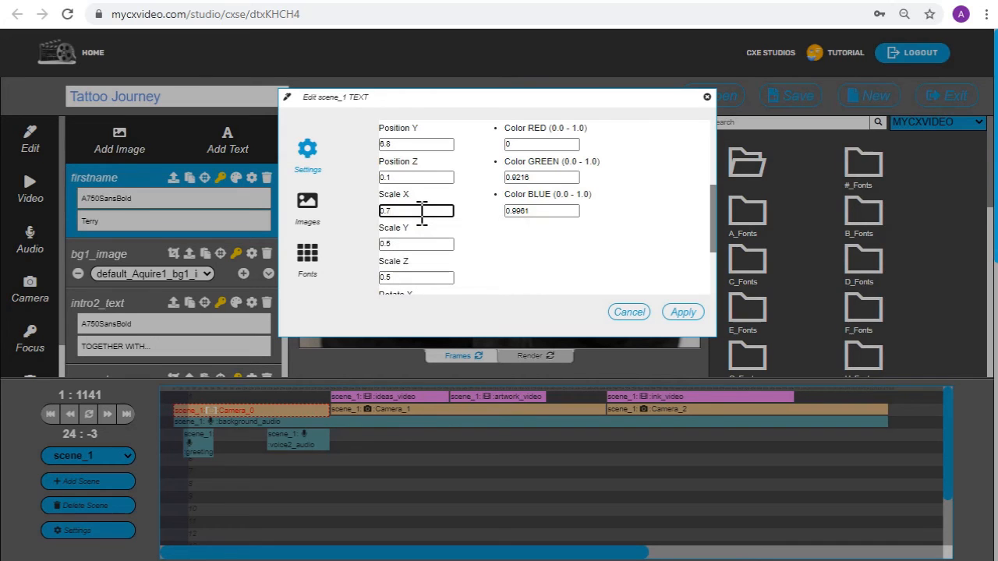
{"action": "key", "text": "Tab"}
{"action": "key", "text": "BackSpace"}
{"action": "type", "text": "7"}
{"action": "key", "text": "Tab"}
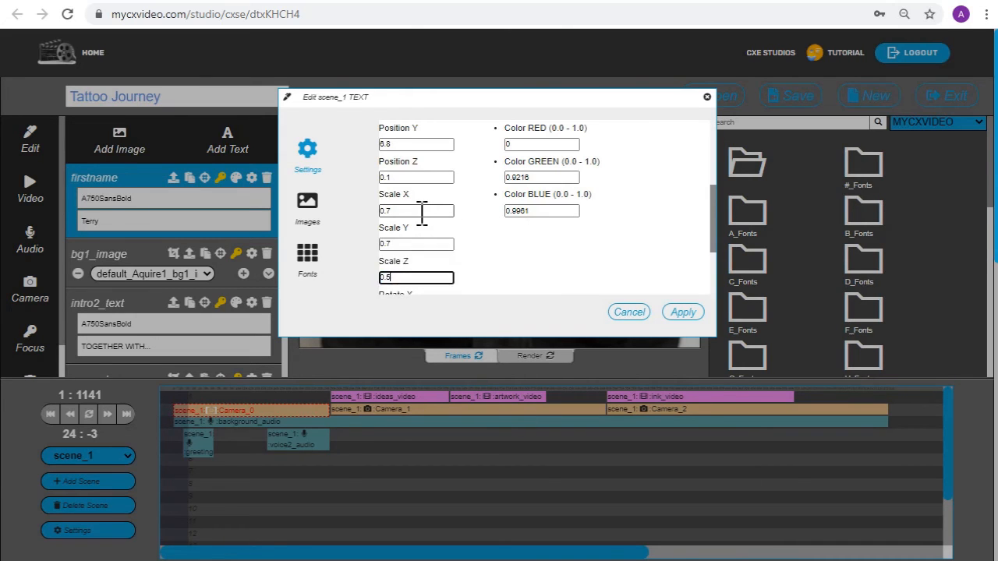
{"action": "key", "text": "BackSpace"}
{"action": "type", "text": "7"}
{"action": "left_click", "coordinate": [682, 314]}
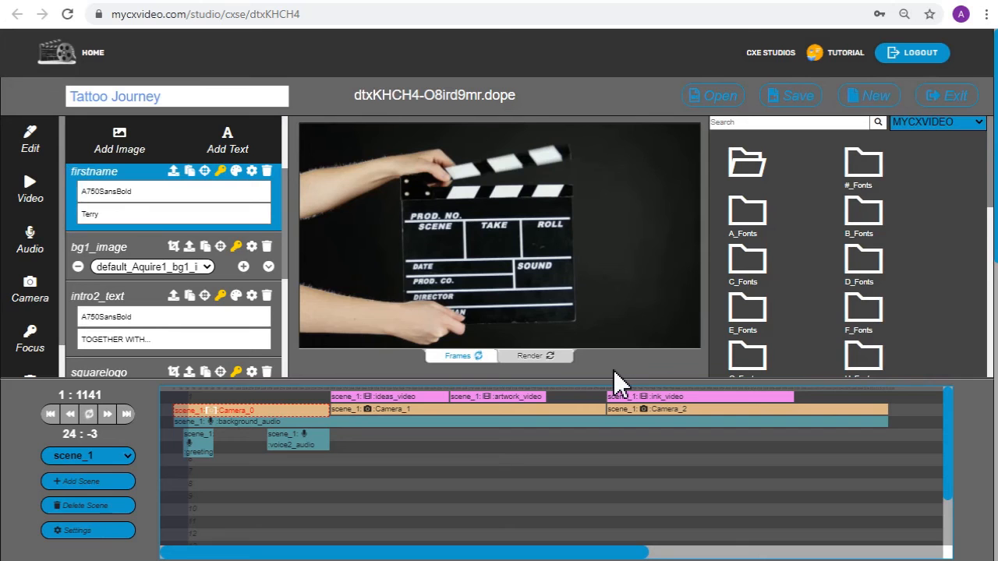
Select the ideas_video clip on the timeline and search the Pixabay video library for "tattoo".
{"action": "left_click", "coordinate": [407, 399]}
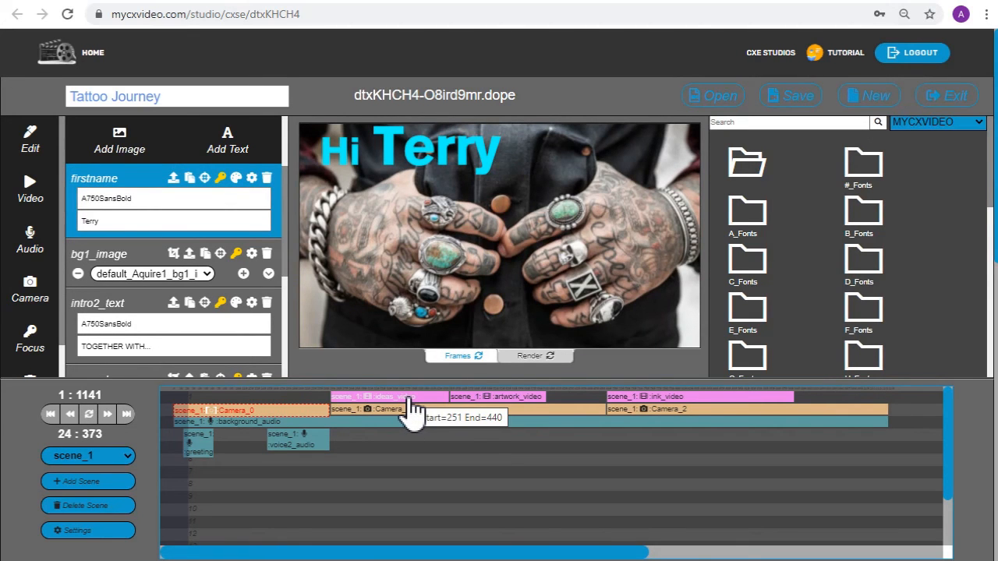
{"action": "left_click", "coordinate": [406, 401]}
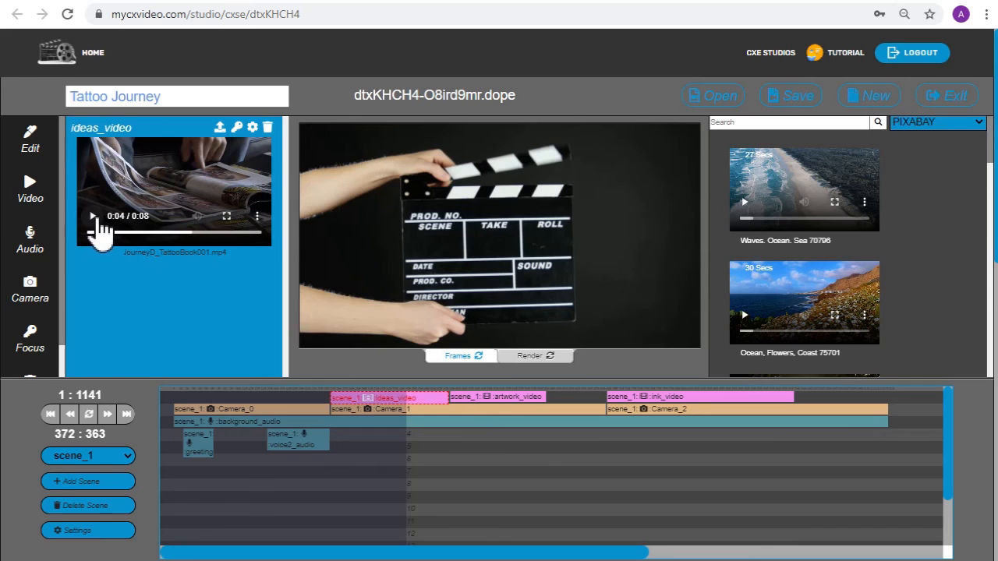
{"action": "left_click", "coordinate": [796, 122]}
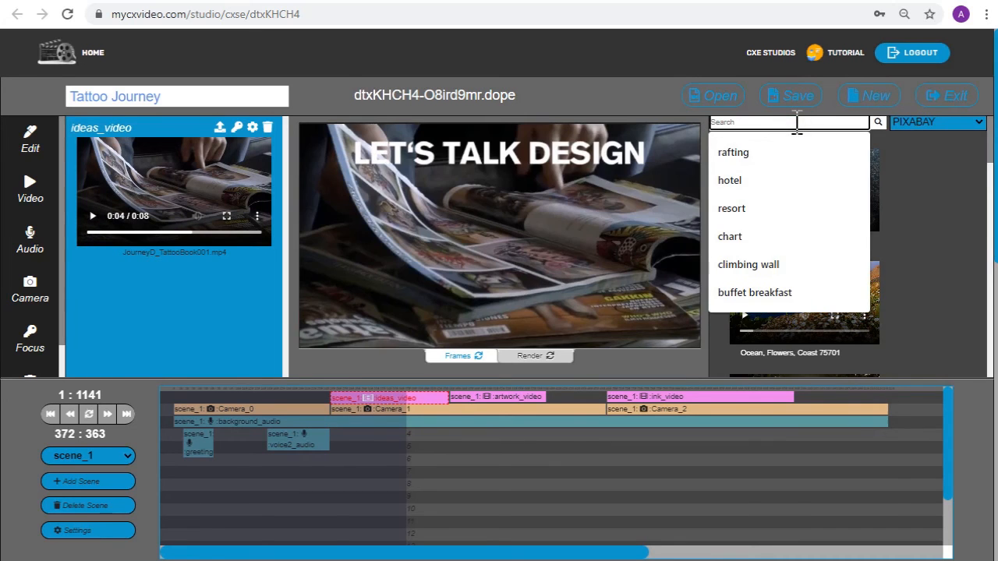
{"action": "type", "text": "tattoo"}
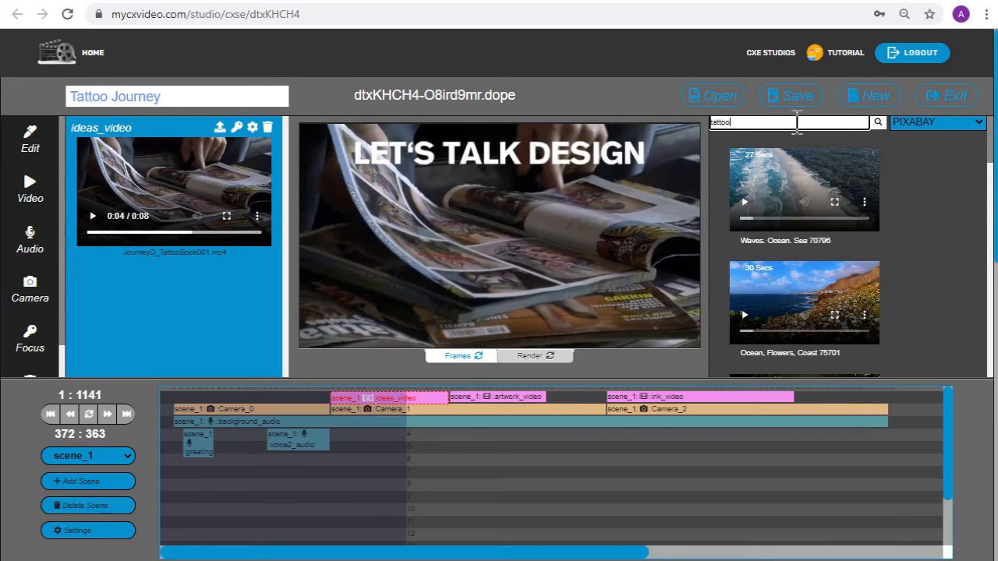
{"action": "key", "text": "Return"}
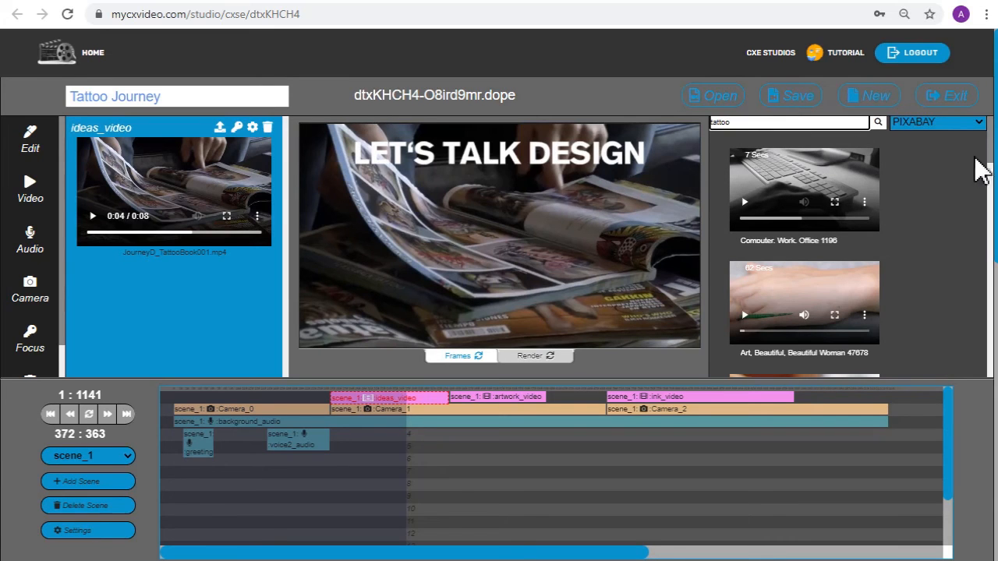
Replace ideas_video with the "Tattoo, Sting, Pain 44577" clip, trimmed to start at about 2 seconds.
{"action": "scroll", "coordinate": [990, 166], "scroll_direction": "down", "scroll_amount": 3}
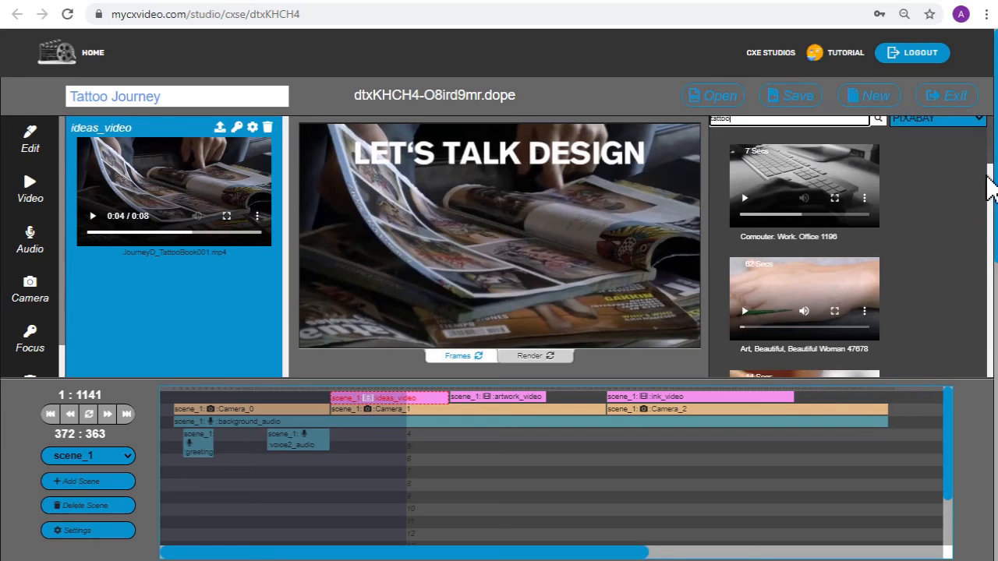
{"action": "scroll", "coordinate": [984, 206], "scroll_direction": "down", "scroll_amount": 2}
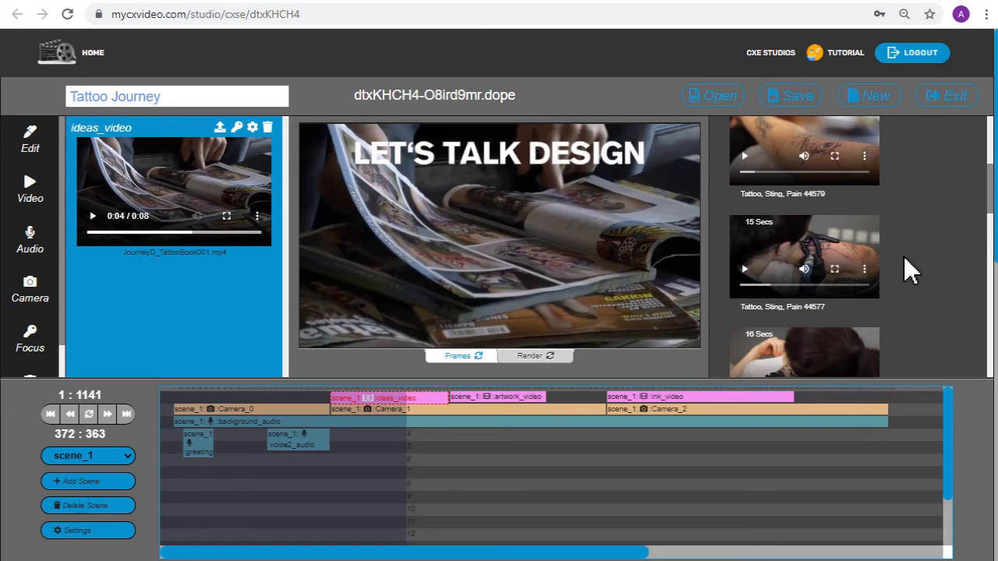
{"action": "left_click", "coordinate": [789, 307]}
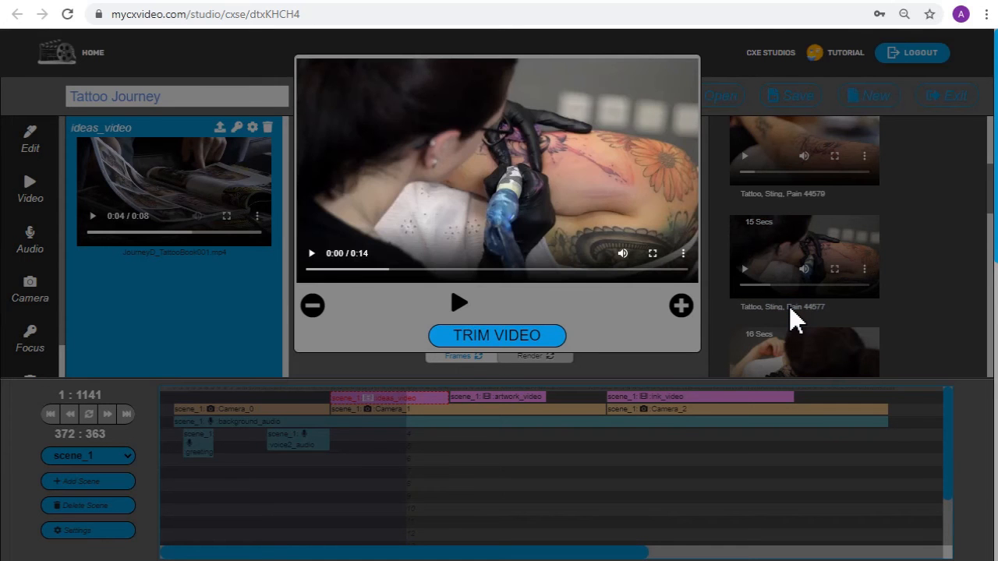
{"action": "left_click", "coordinate": [681, 306]}
{"action": "left_click", "coordinate": [681, 307]}
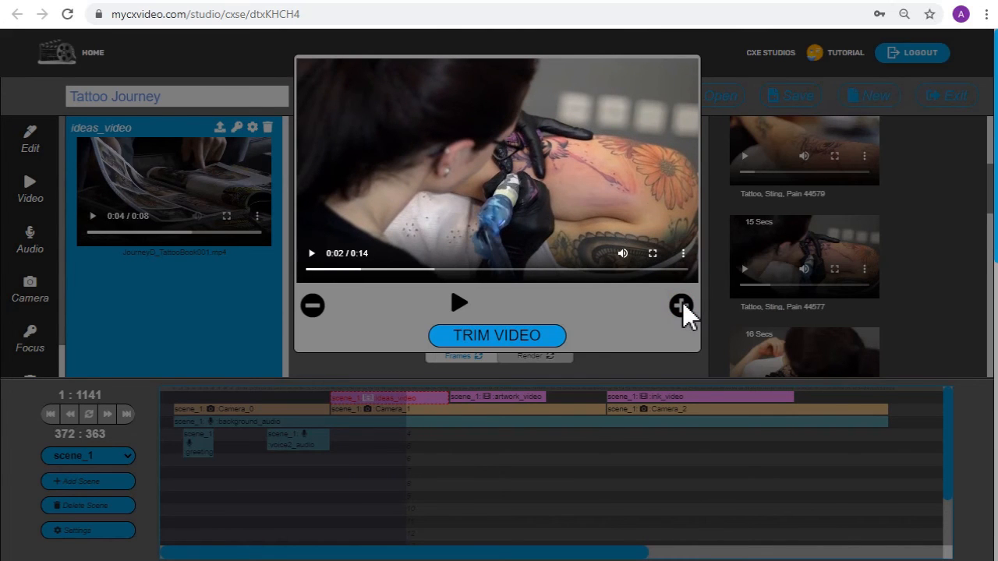
{"action": "left_click", "coordinate": [543, 335]}
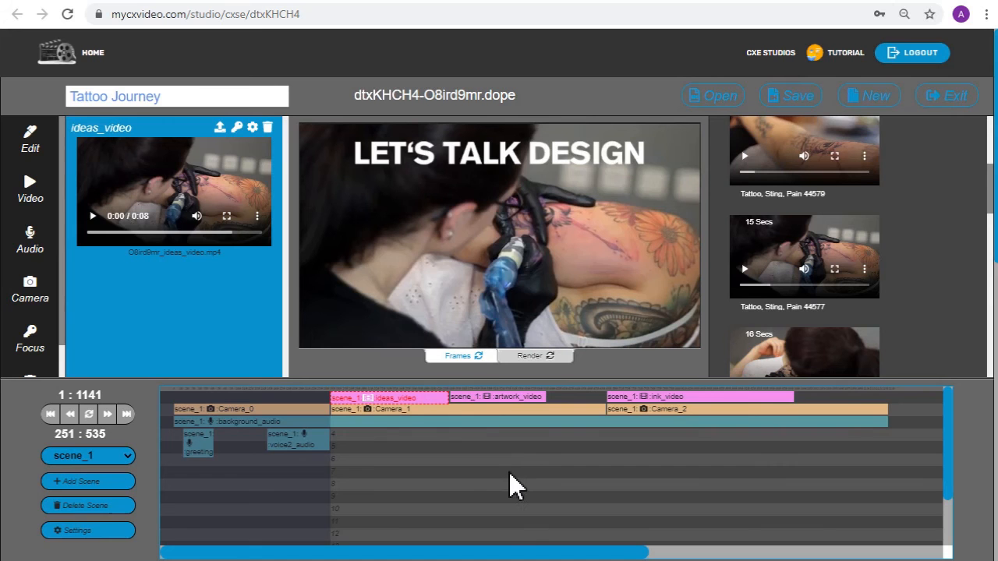
Select background_audio, listen to a preview of After-shock_sipml_j-0537.mp3, and examine the background track's volume keyframes.
{"action": "left_click", "coordinate": [449, 424]}
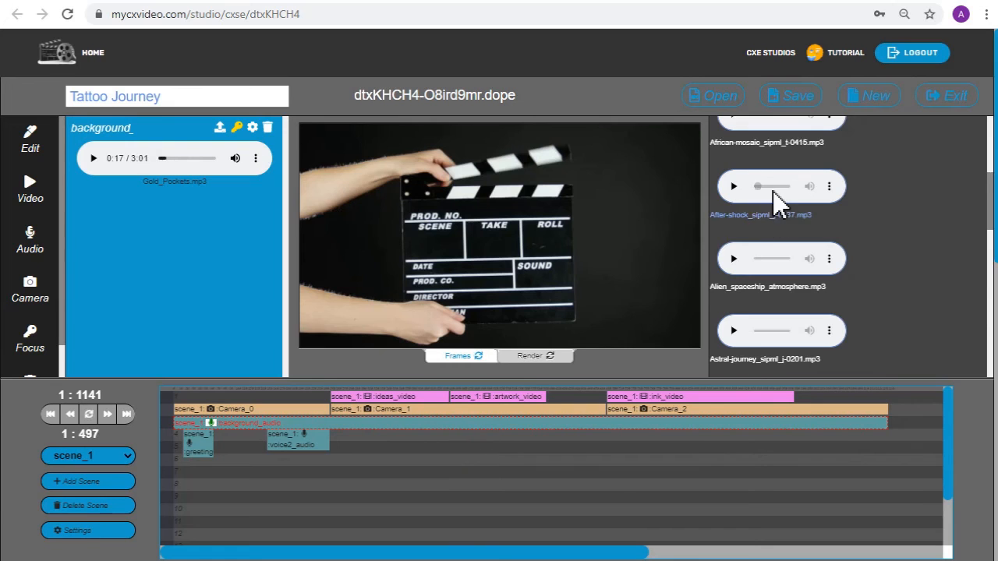
{"action": "left_click", "coordinate": [734, 186]}
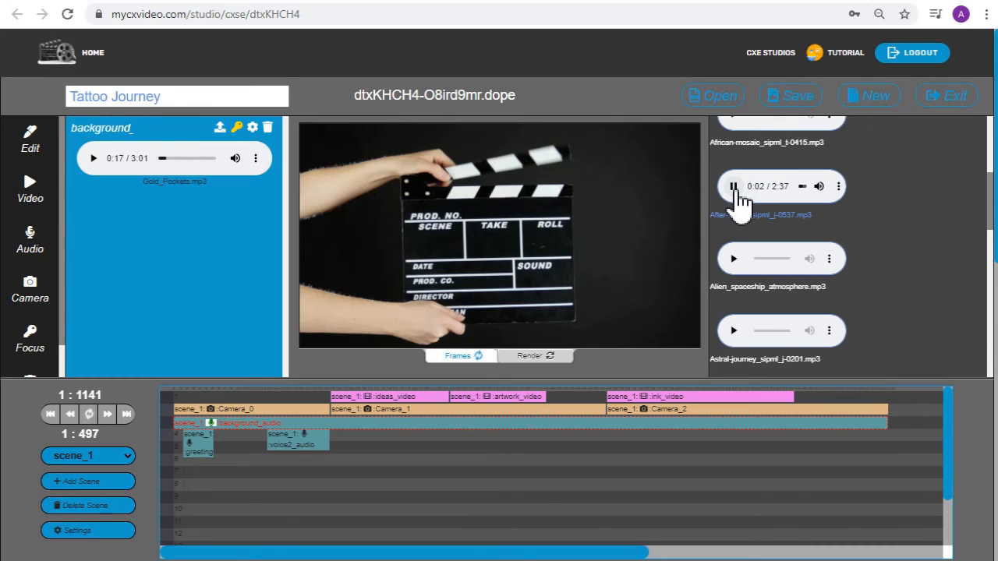
{"action": "left_click", "coordinate": [733, 187]}
{"action": "left_click", "coordinate": [238, 128]}
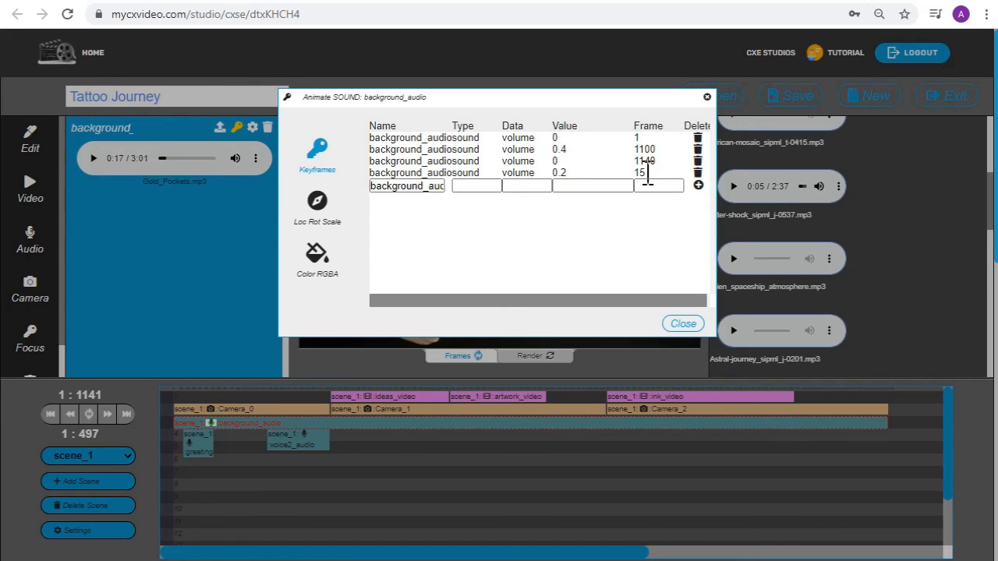
{"action": "left_click", "coordinate": [683, 324]}
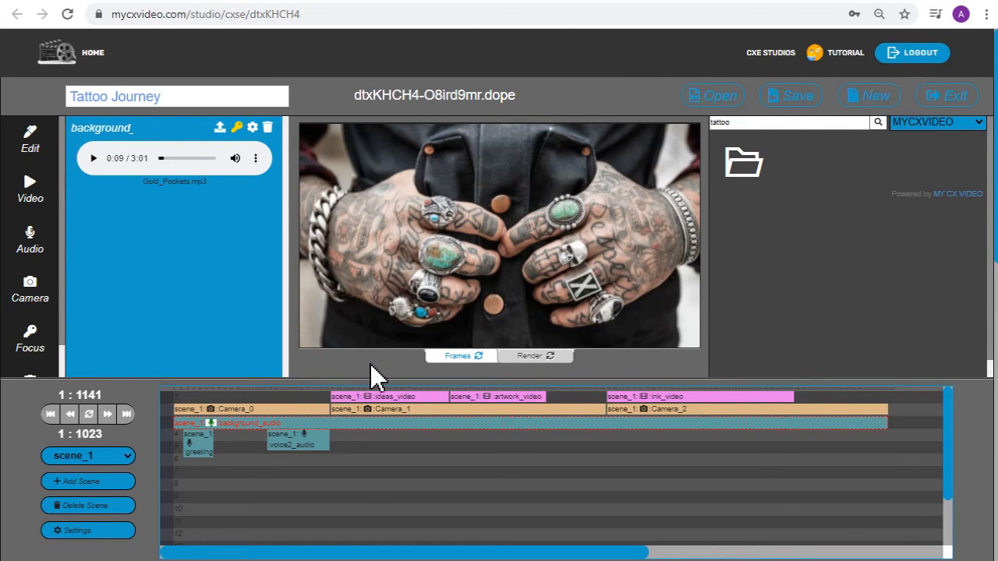
Switch the preview to the rendered video, select the Camera_0 segment, and play the render.
{"action": "left_click", "coordinate": [528, 356]}
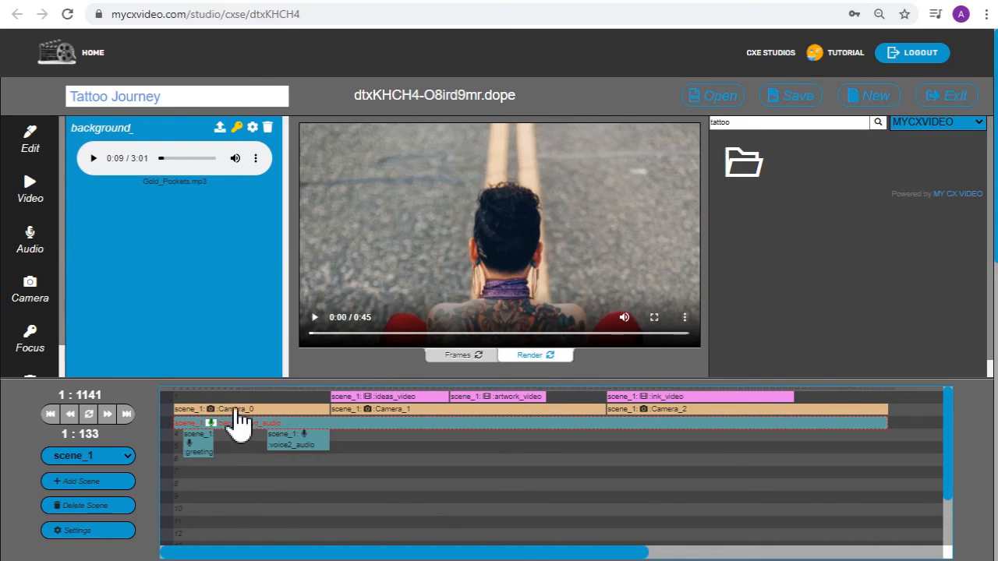
{"action": "left_click", "coordinate": [174, 409]}
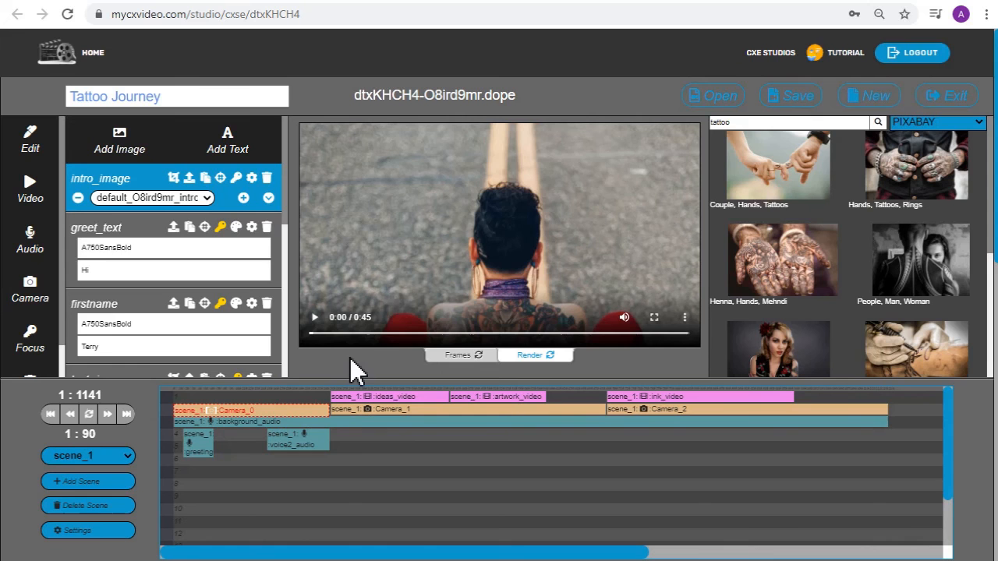
{"action": "left_click", "coordinate": [314, 318]}
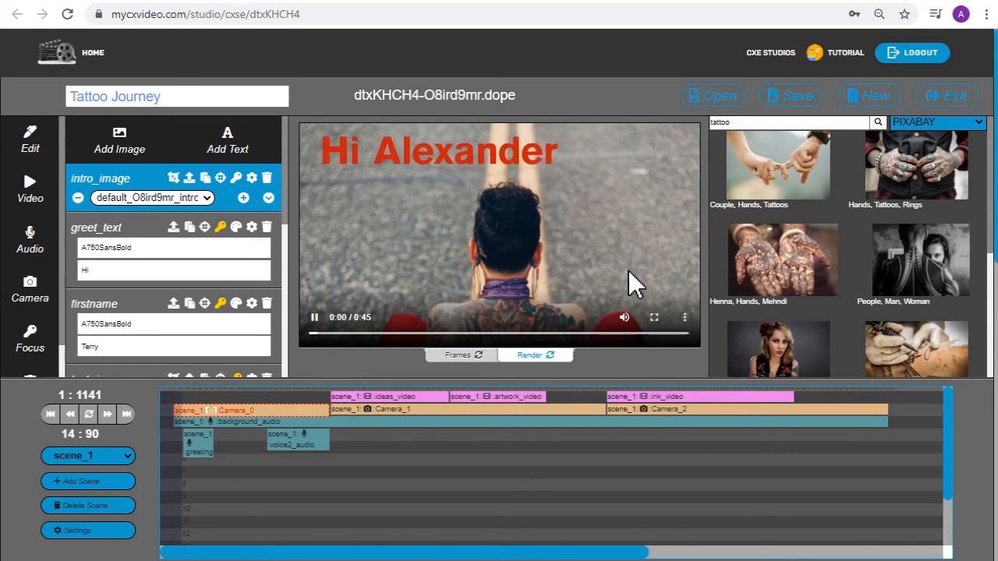
Mute the rendered video and pause it at about 9 seconds, after the tattoo studio logo intro.
{"action": "mouse_move", "coordinate": [625, 321]}
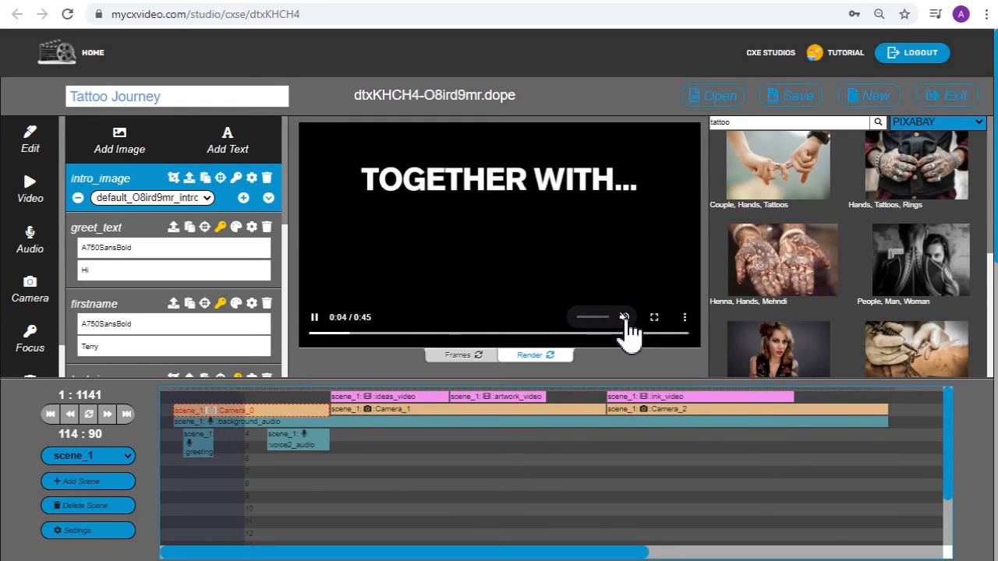
{"action": "left_click", "coordinate": [625, 318]}
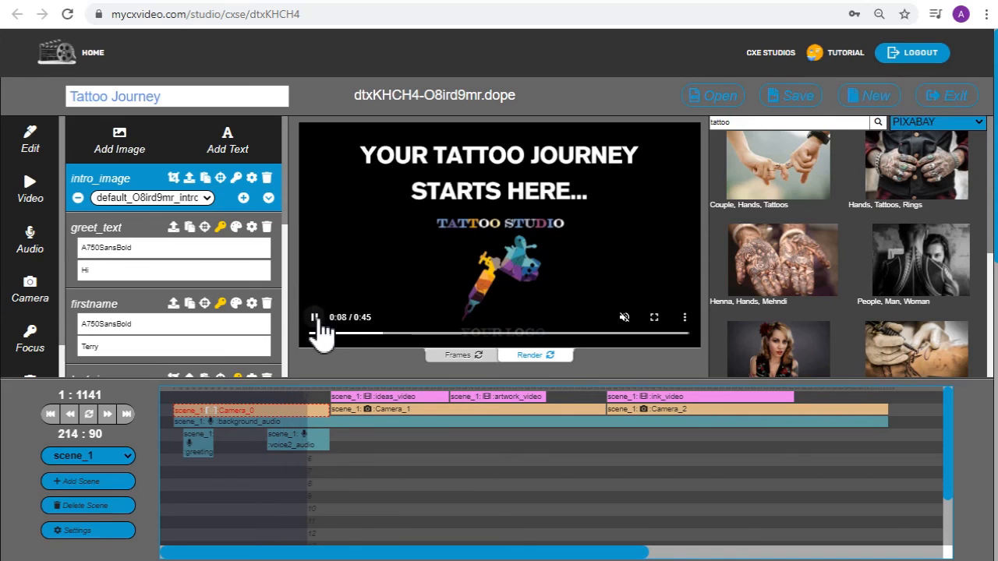
{"action": "left_click", "coordinate": [315, 319]}
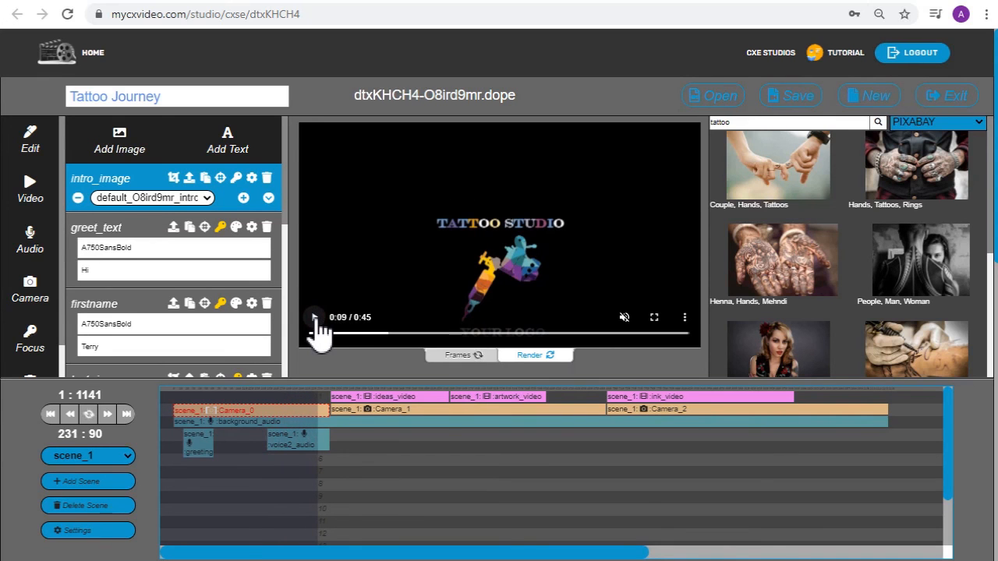
Examine the alpha keyframes that animate the intro2_text object in the Camera_0 segment.
{"action": "scroll", "coordinate": [283, 235], "scroll_direction": "down", "scroll_amount": 2}
{"action": "scroll", "coordinate": [281, 280], "scroll_direction": "down", "scroll_amount": 3}
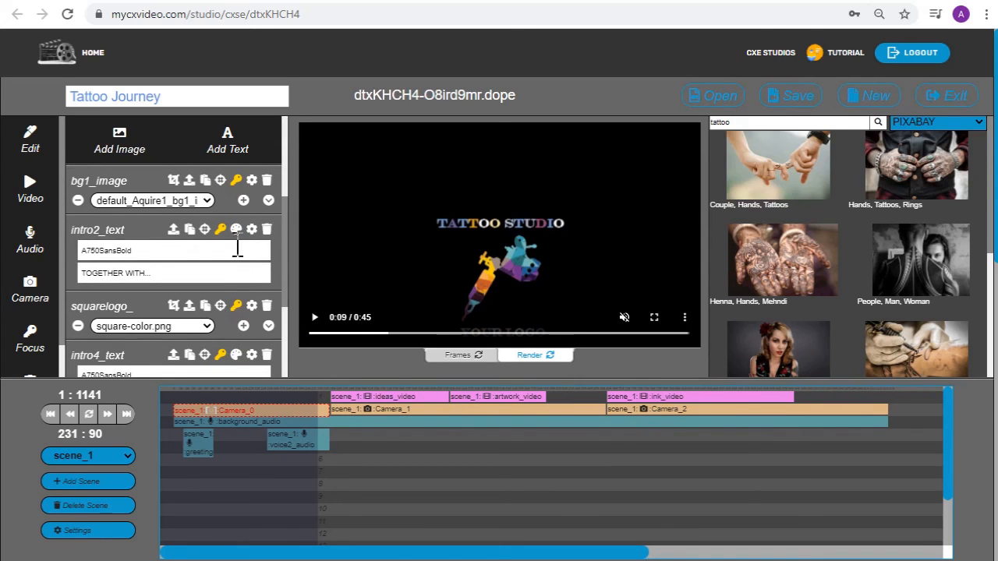
{"action": "left_click", "coordinate": [221, 230]}
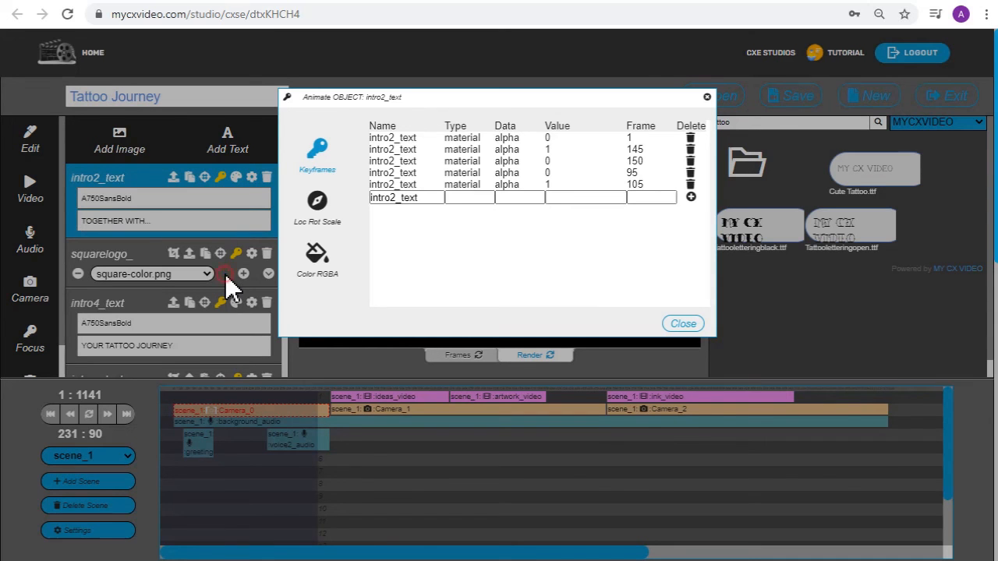
{"action": "key", "text": "Escape"}
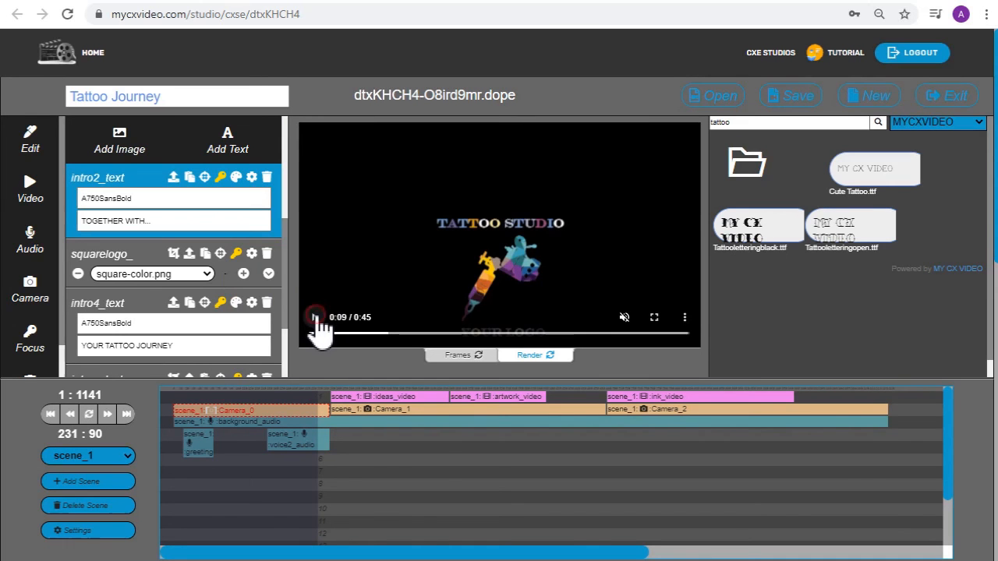
Play the render on to the LET'S TALK DESIGN shot and examine the introsplash image and its location keyframes.
{"action": "left_click", "coordinate": [316, 318]}
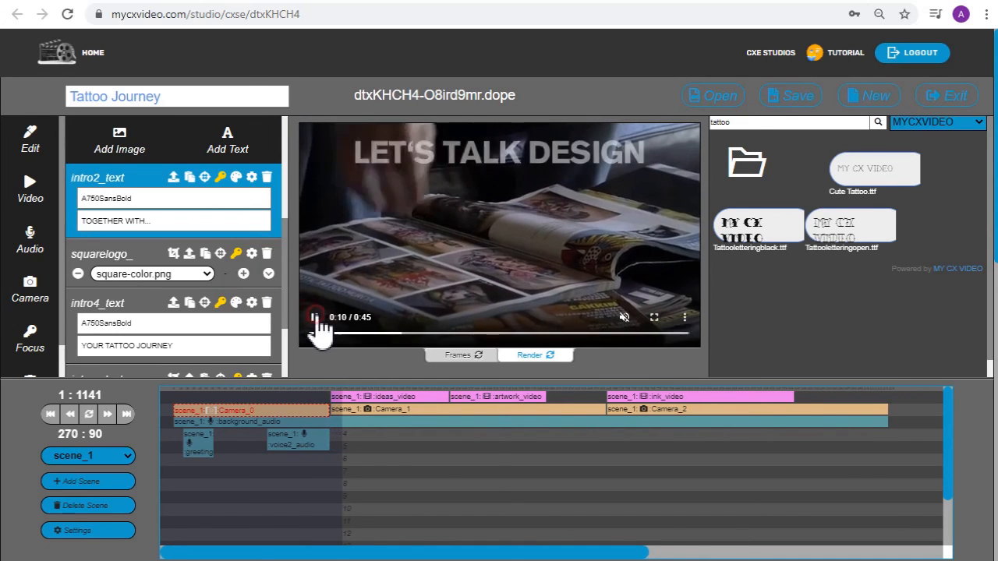
{"action": "left_click", "coordinate": [316, 318]}
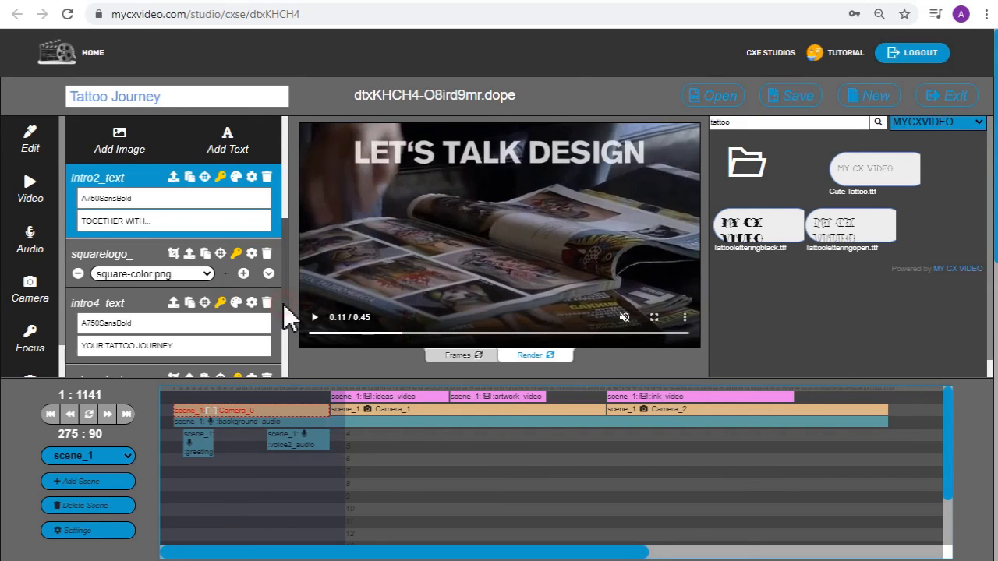
{"action": "scroll", "coordinate": [283, 303], "scroll_direction": "down", "scroll_amount": 2}
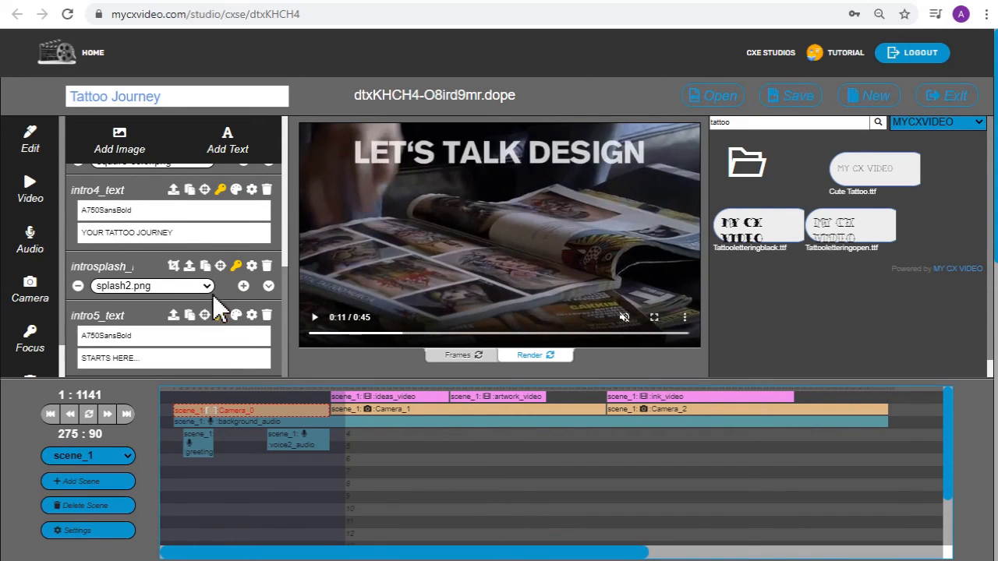
{"action": "left_click", "coordinate": [268, 286]}
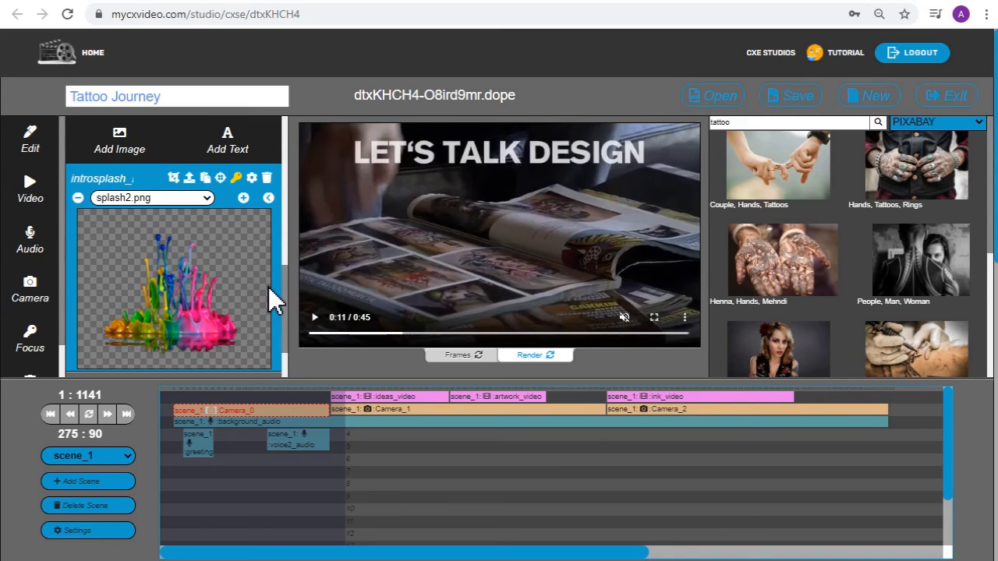
{"action": "left_click", "coordinate": [235, 179]}
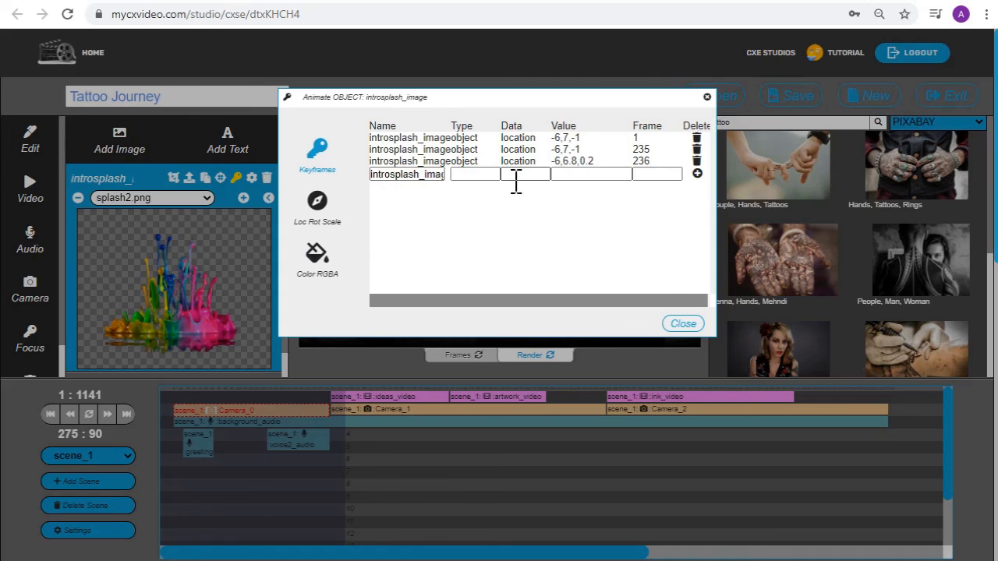
{"action": "left_click", "coordinate": [679, 326]}
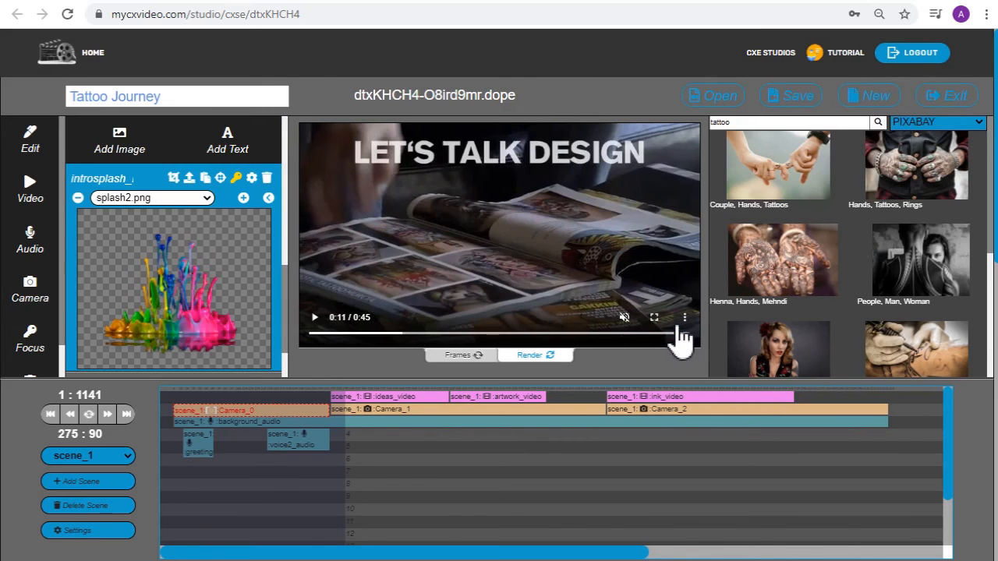
Play the render on to about 18 seconds and select the Camera_1 segment on the timeline.
{"action": "left_click", "coordinate": [315, 324]}
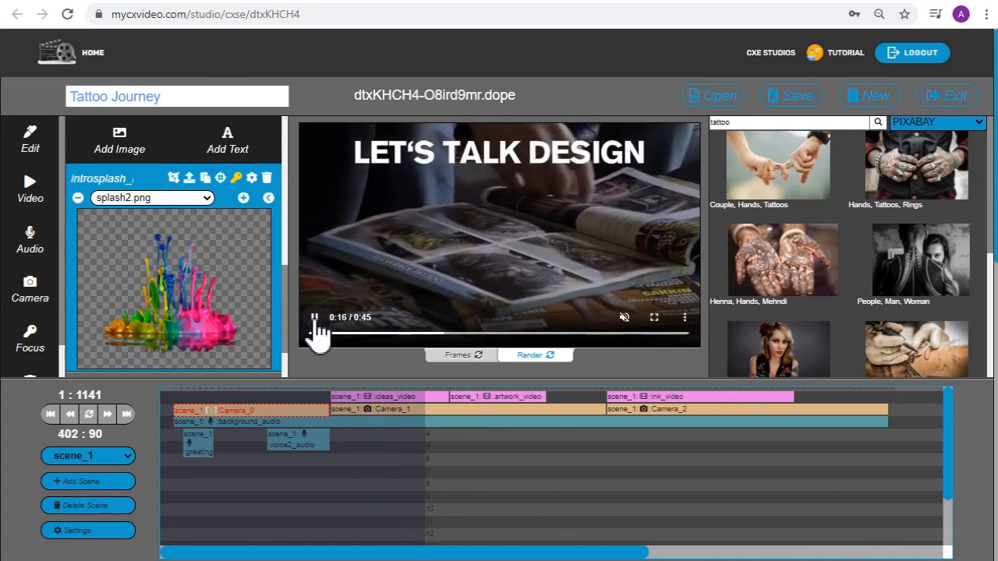
{"action": "left_click", "coordinate": [315, 326]}
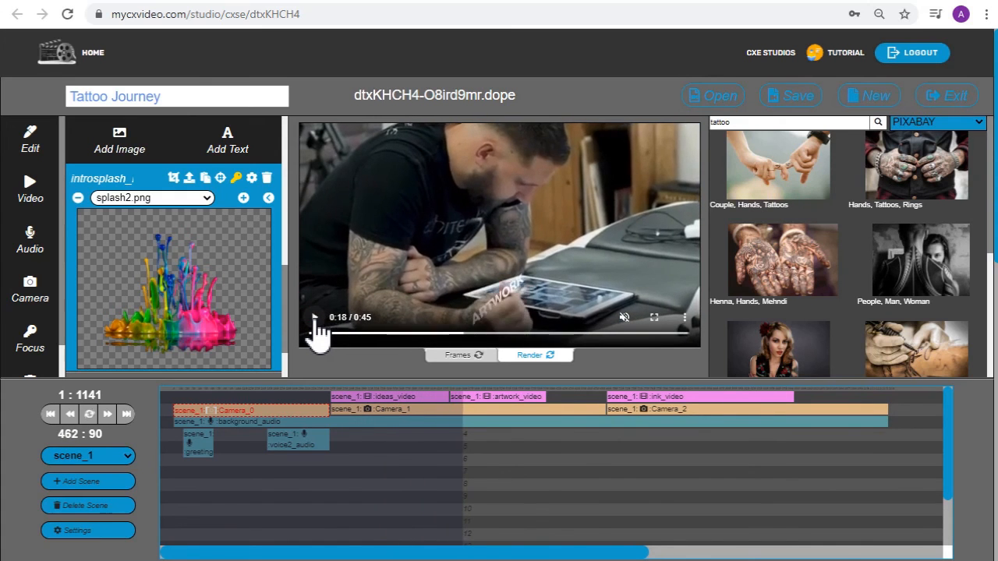
{"action": "left_click", "coordinate": [464, 410]}
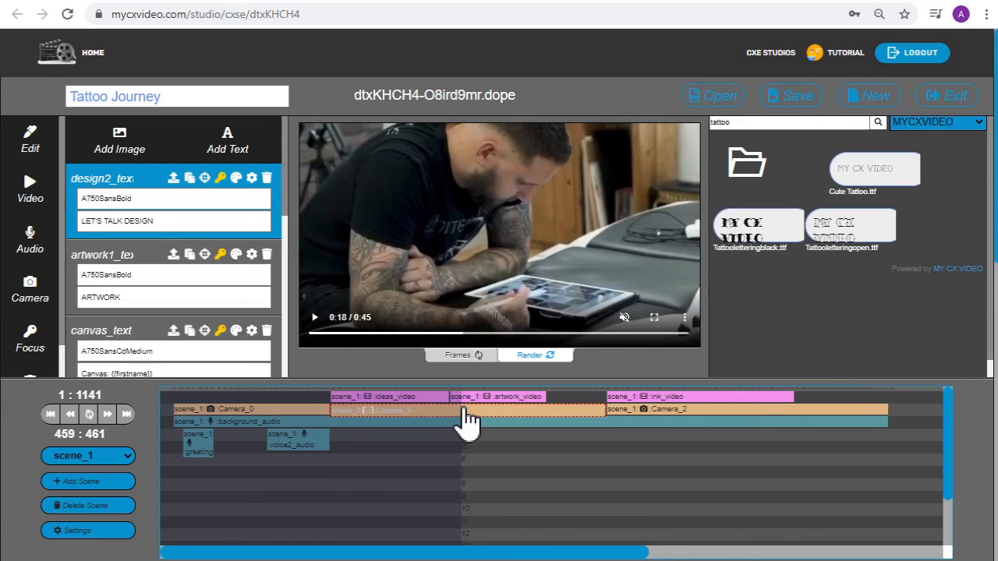
Play the render until the ARTWORK title is over the artist, and review the artwork1_text object and its keyframes.
{"action": "left_click", "coordinate": [315, 319]}
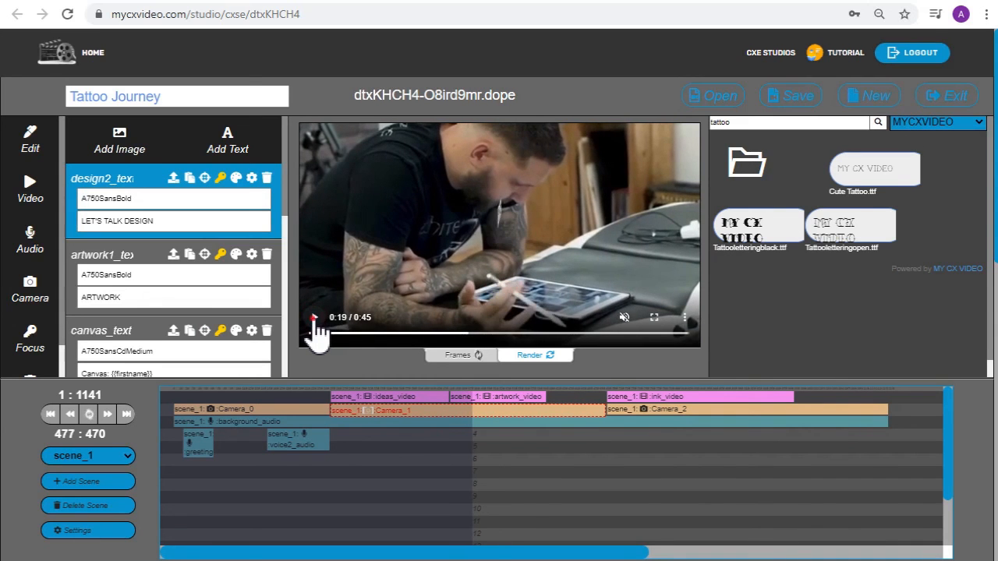
{"action": "left_click", "coordinate": [316, 319]}
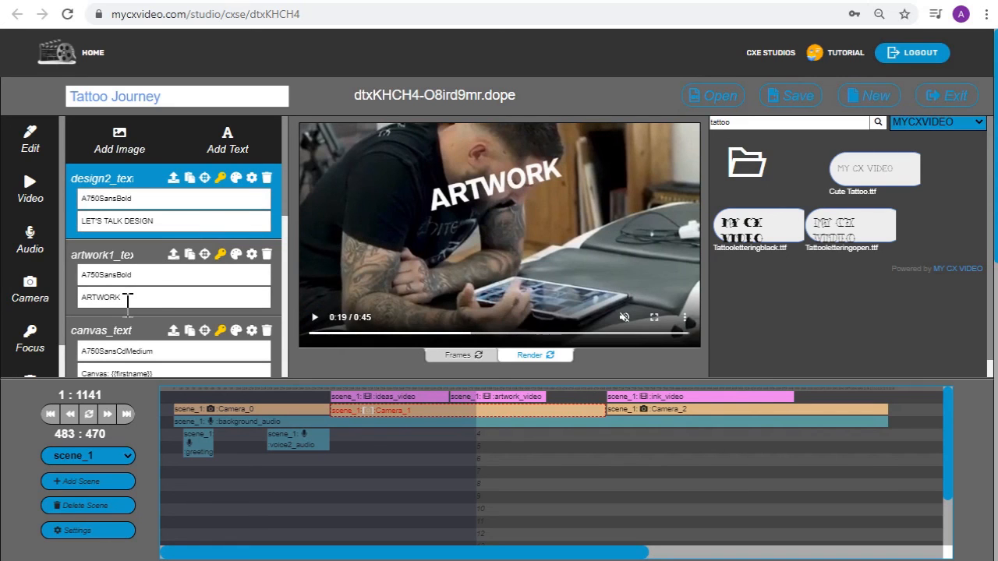
{"action": "left_click", "coordinate": [156, 297]}
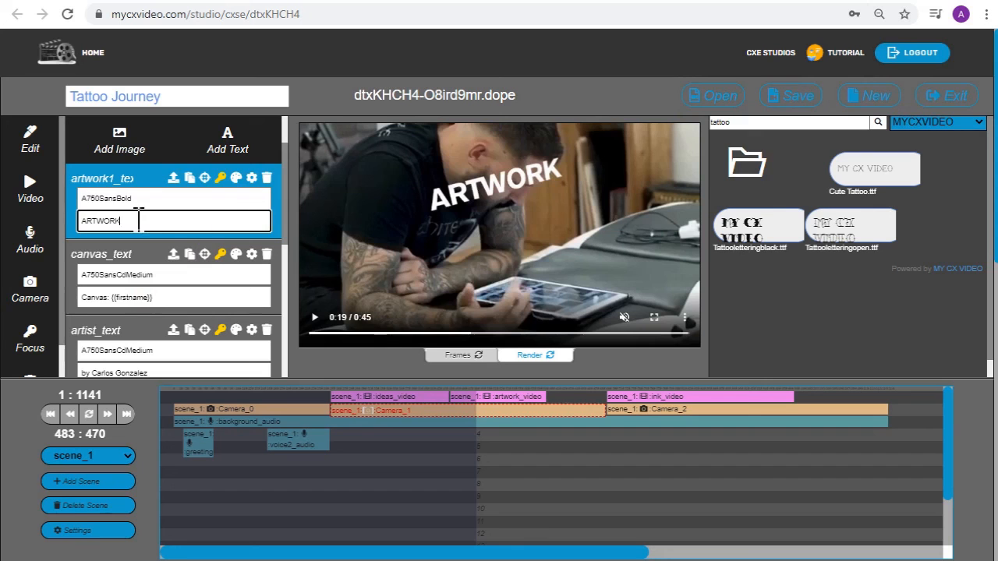
{"action": "left_click", "coordinate": [220, 180]}
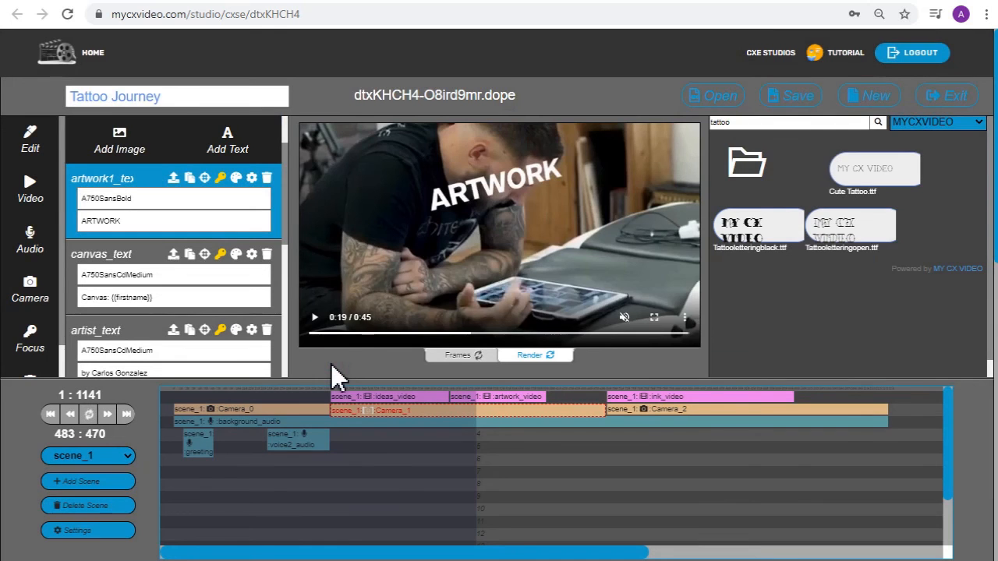
Play the render to the phone canvas shot at about 24 seconds and examine Camera_1's camera location keyframes.
{"action": "left_click", "coordinate": [313, 318]}
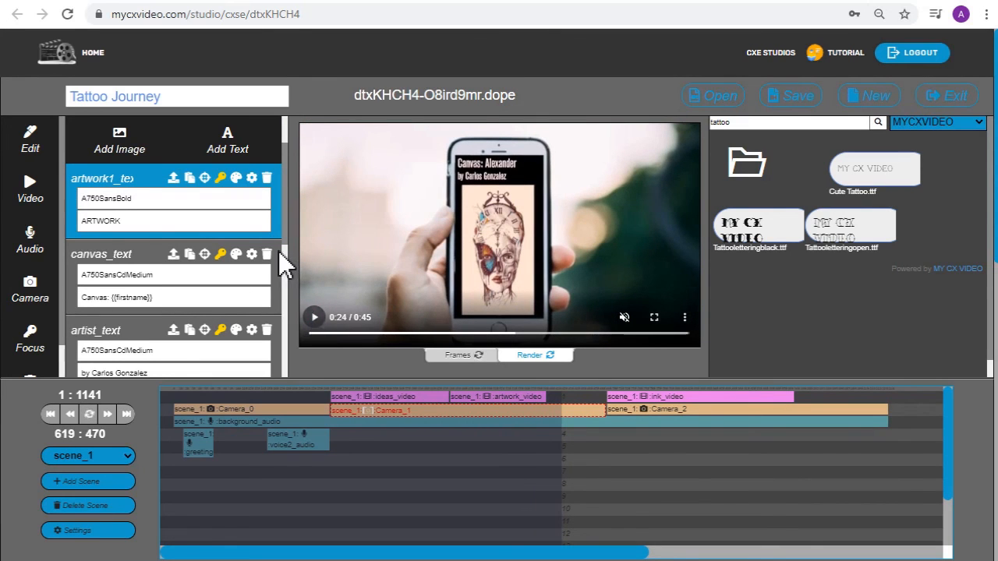
{"action": "left_click_drag", "start_coordinate": [284, 245], "coordinate": [280, 379]}
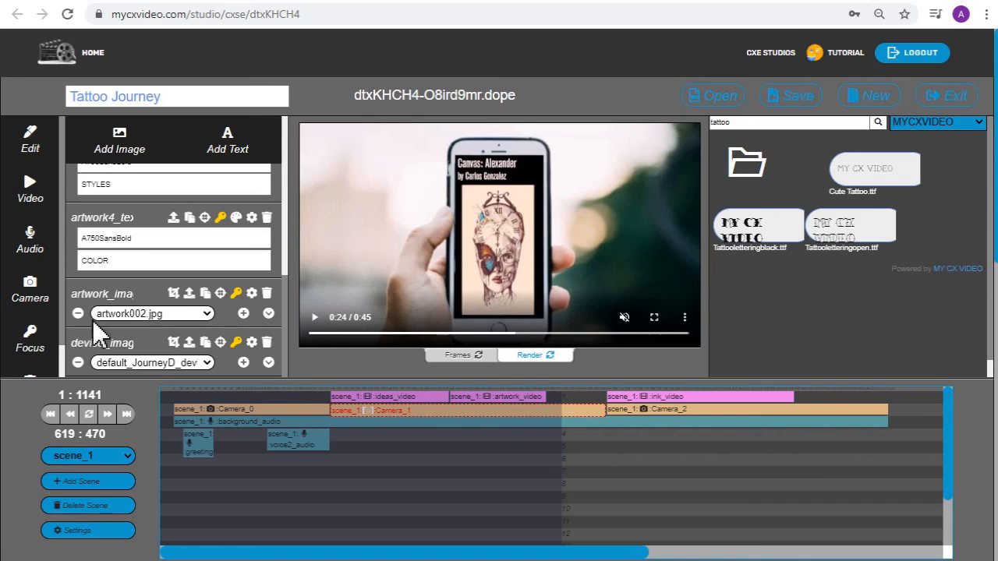
{"action": "left_click", "coordinate": [40, 343]}
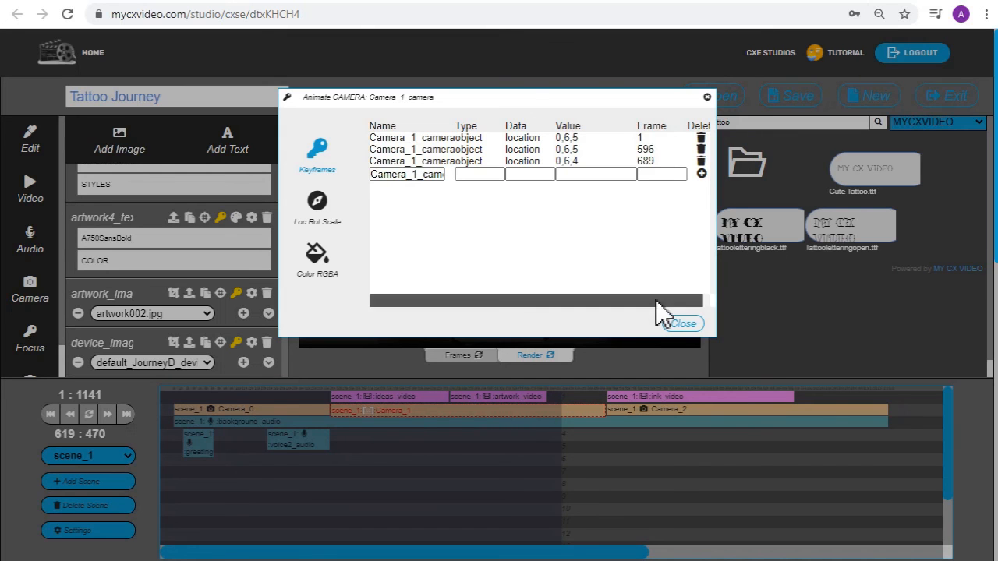
{"action": "left_click", "coordinate": [688, 329]}
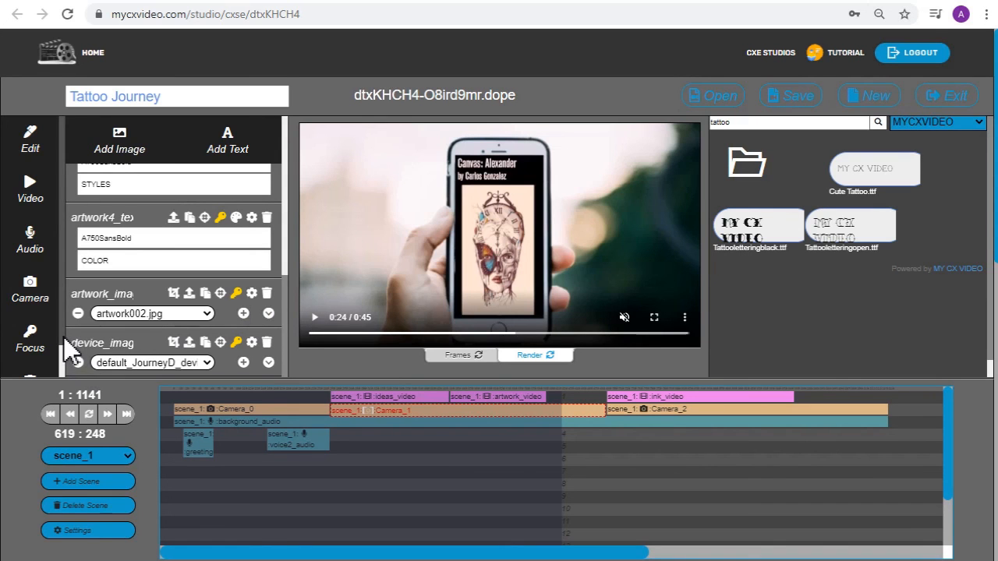
Move the Camera_1 strip to channel 6 and adjust its end on the timeline.
{"action": "left_click", "coordinate": [33, 151]}
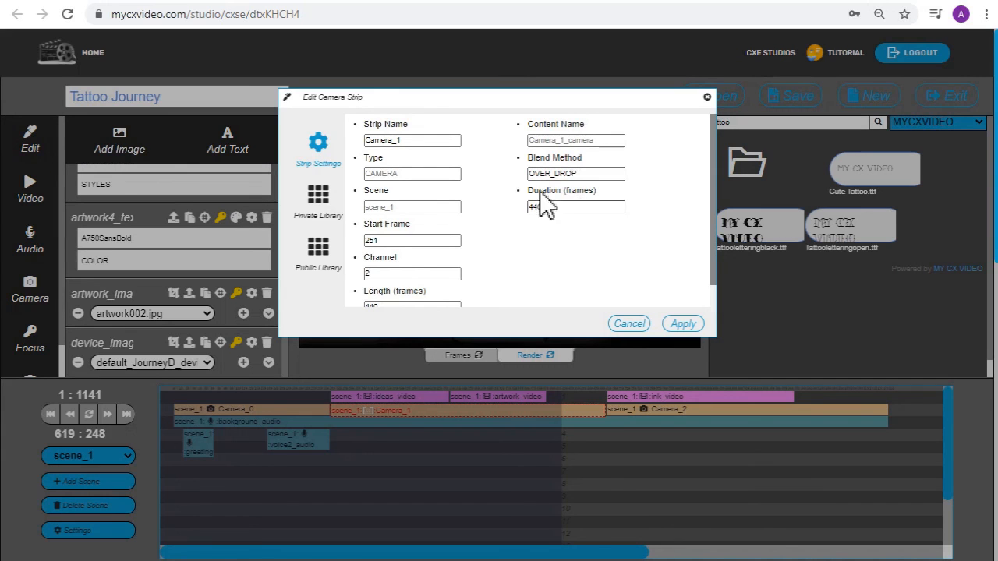
{"action": "left_click", "coordinate": [398, 275]}
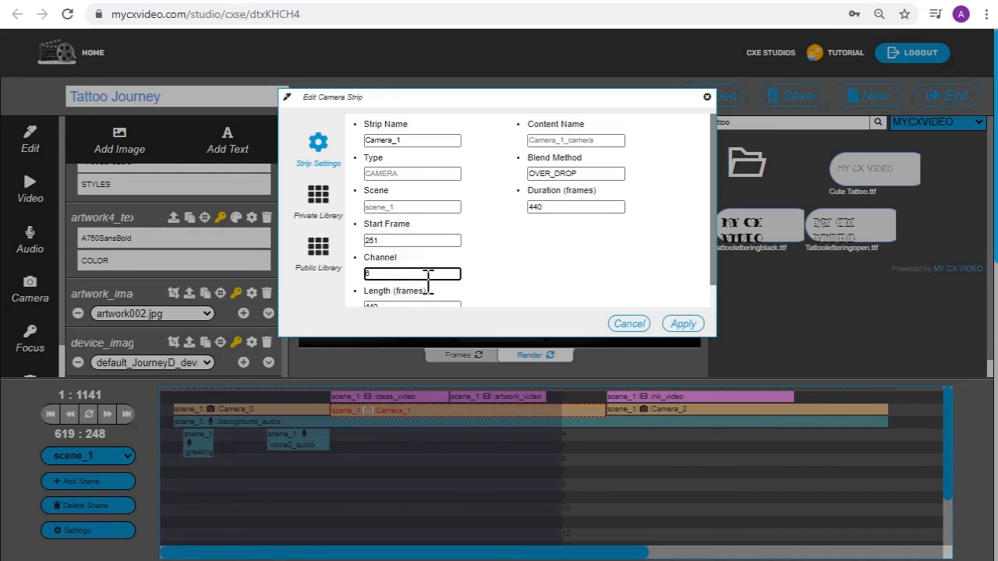
{"action": "left_click", "coordinate": [675, 326]}
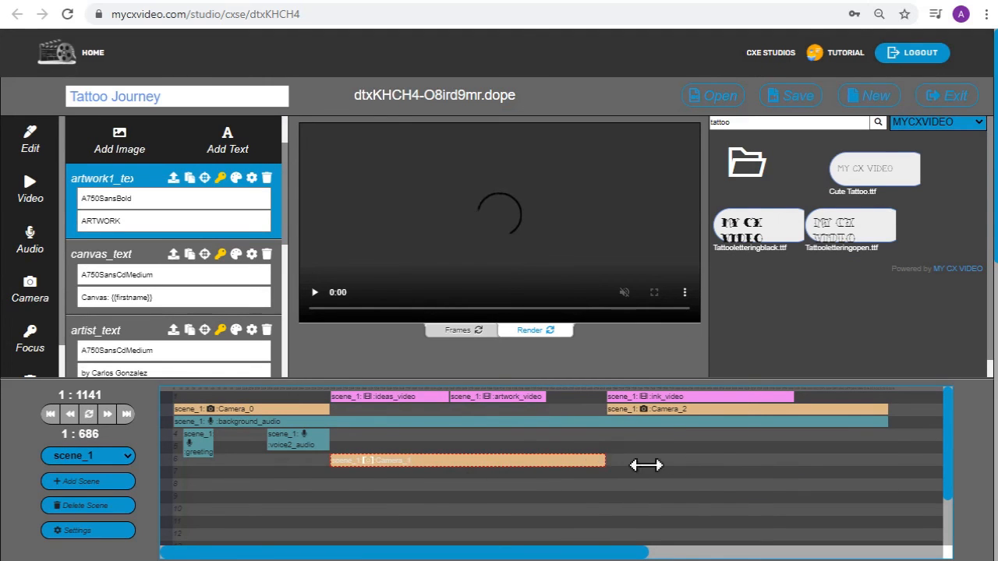
{"action": "left_click_drag", "start_coordinate": [645, 465], "coordinate": [610, 496]}
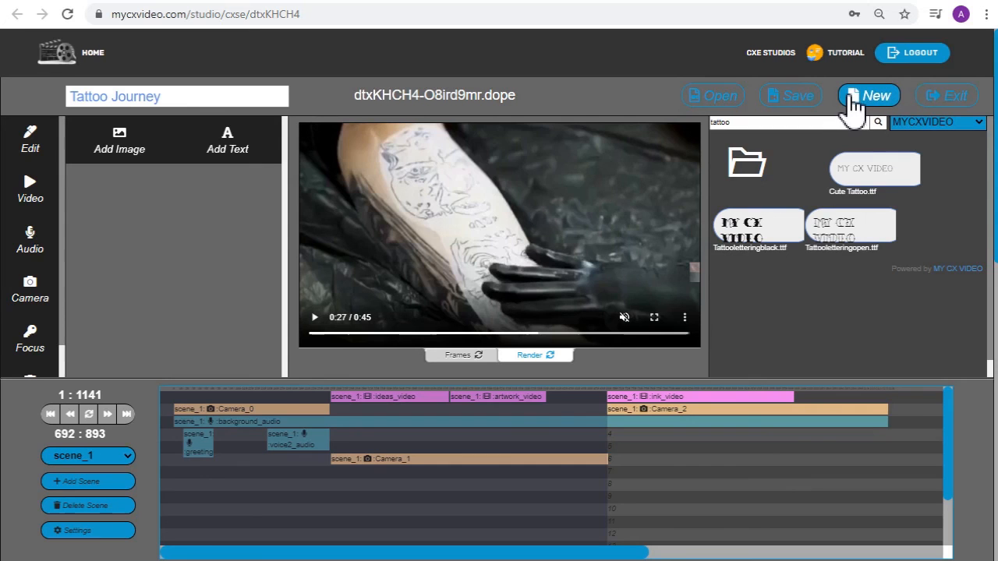
Create a new blank video template with scene_1 at 640 by 360 and 25 FPS.
{"action": "left_click", "coordinate": [855, 110]}
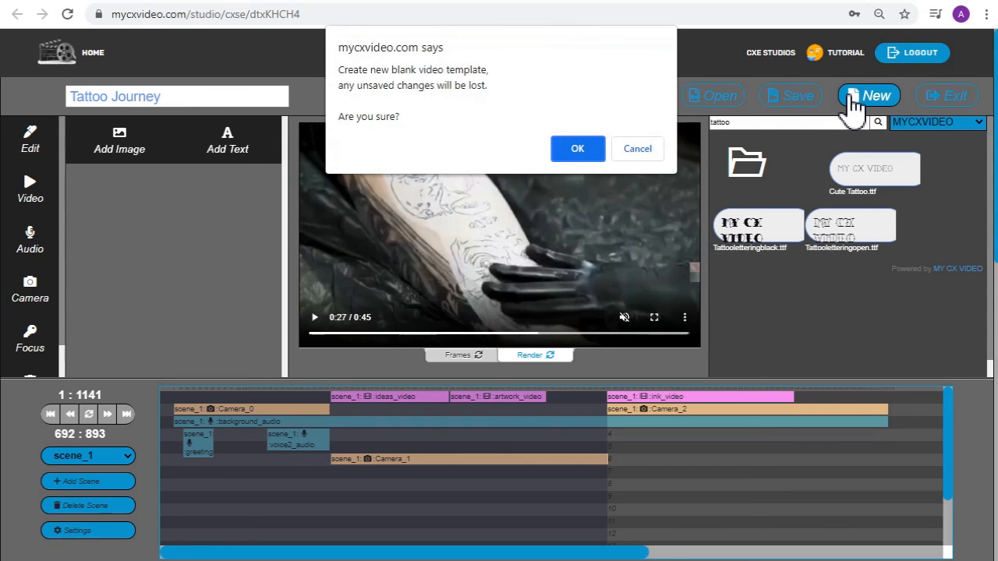
{"action": "left_click", "coordinate": [577, 149]}
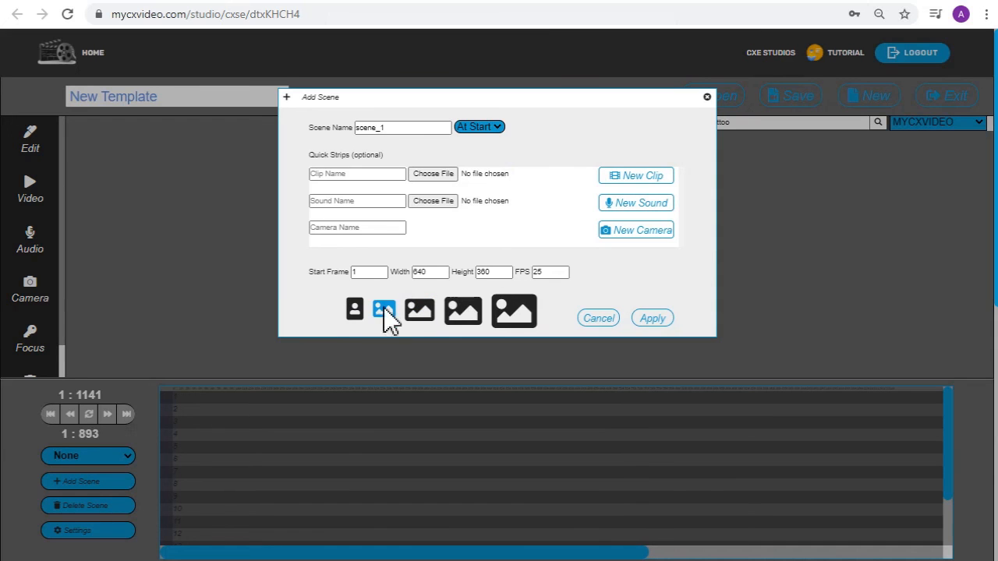
{"action": "left_click", "coordinate": [354, 311]}
{"action": "left_click", "coordinate": [384, 328]}
{"action": "left_click", "coordinate": [651, 320]}
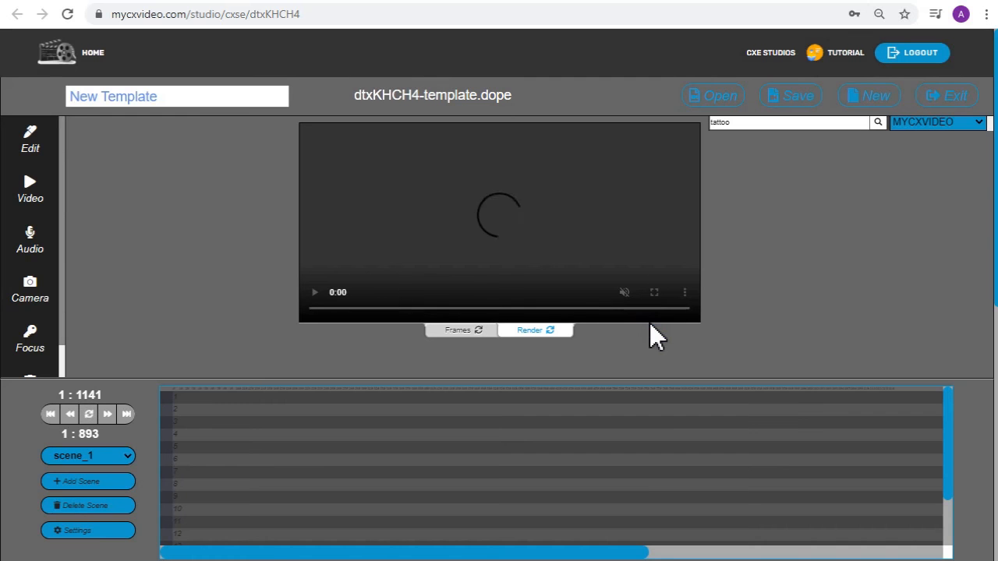
Add a video clip strip named intro to scene_1, with its audio strip included.
{"action": "left_click", "coordinate": [27, 199]}
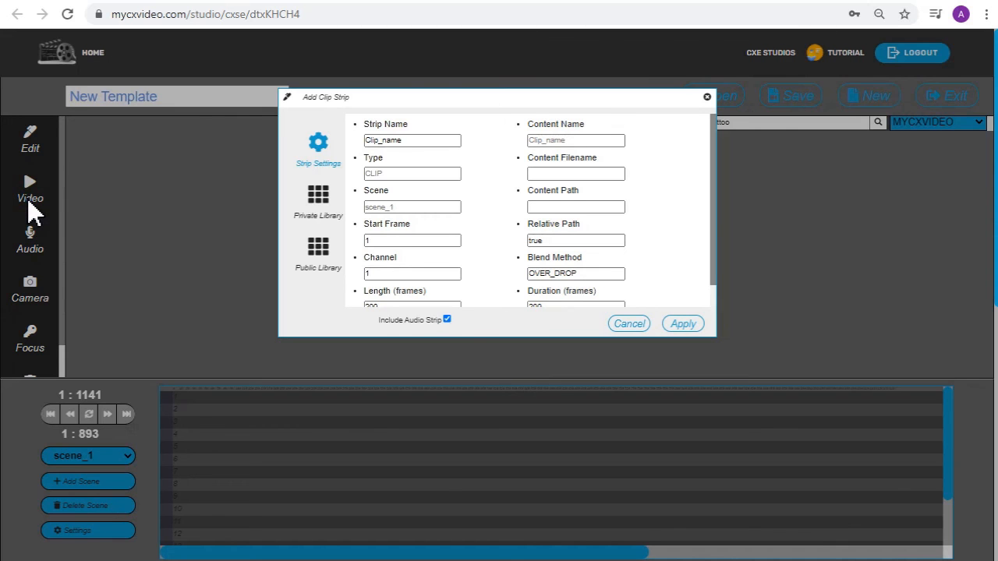
{"action": "left_click_drag", "start_coordinate": [412, 141], "coordinate": [360, 135]}
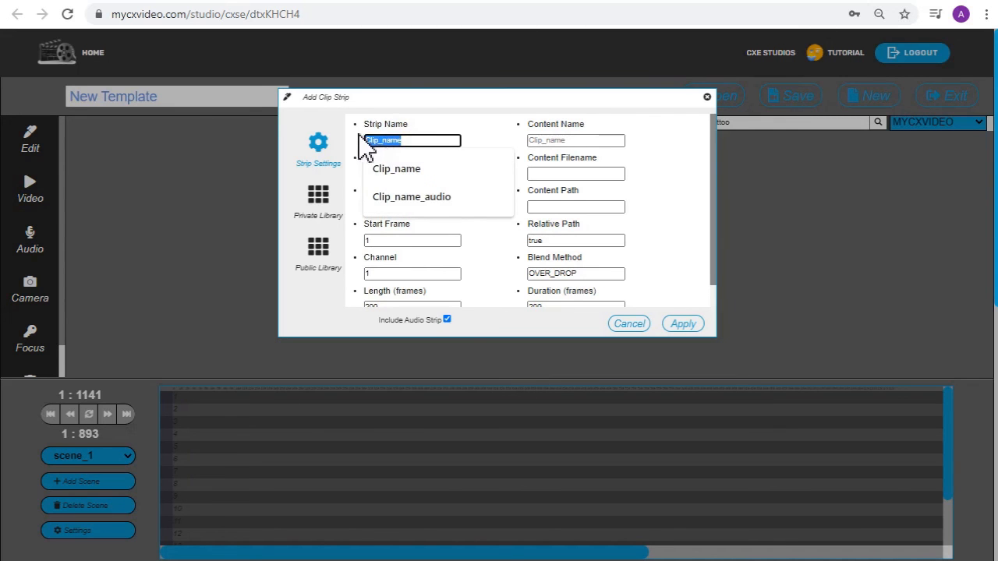
{"action": "type", "text": "intro"}
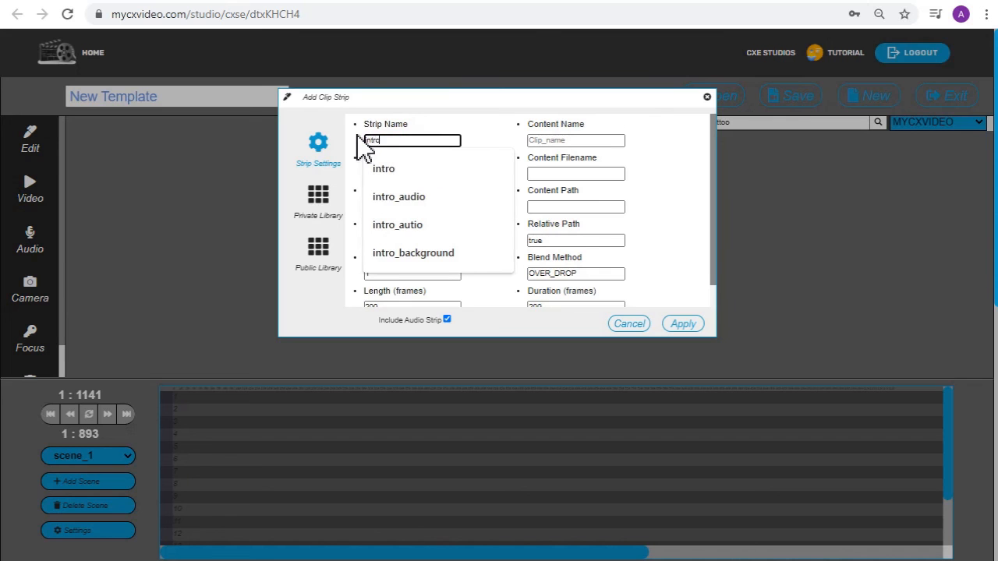
{"action": "left_click", "coordinate": [672, 319]}
{"action": "left_click", "coordinate": [678, 324]}
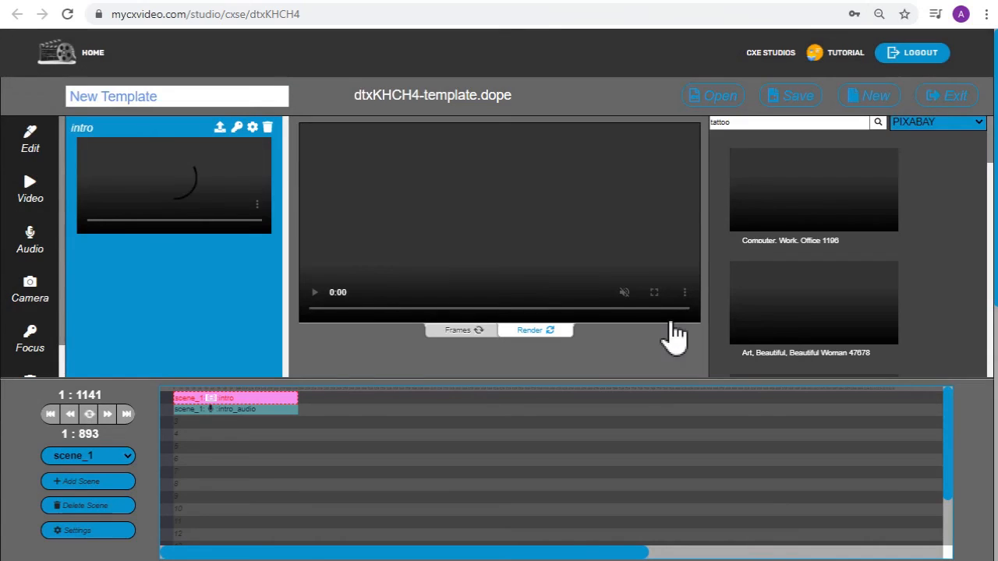